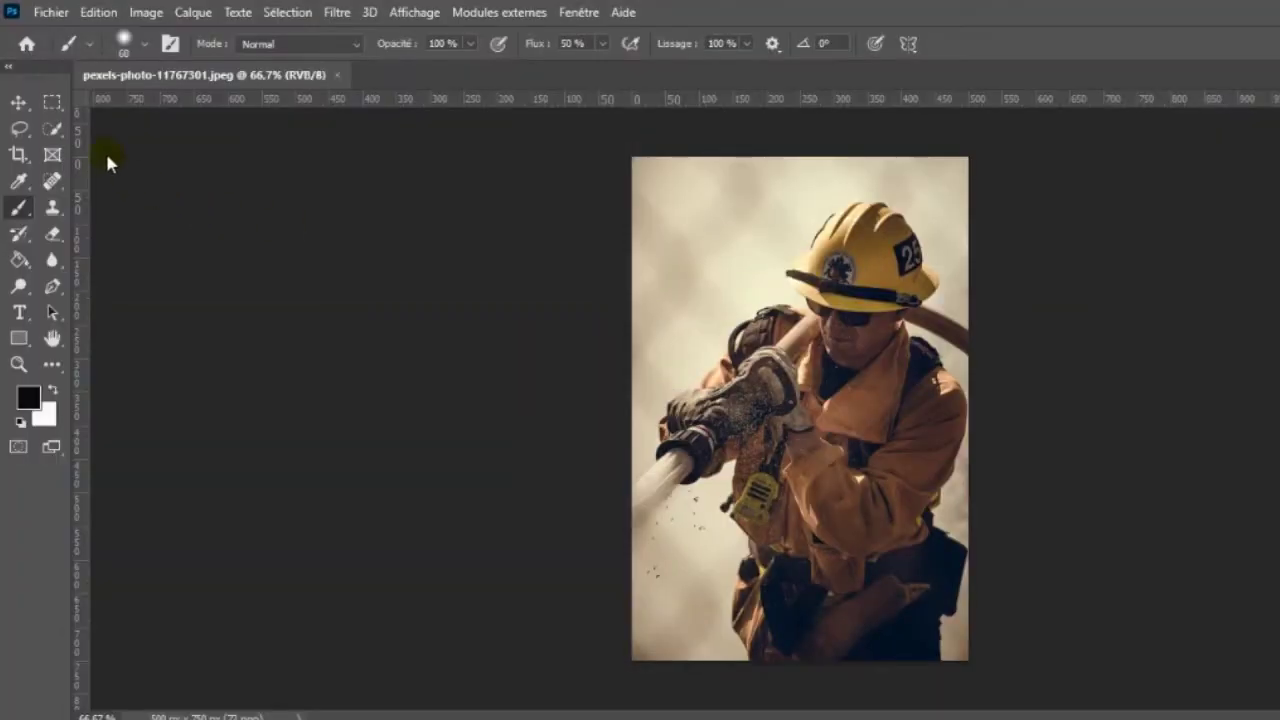
Step: Select the firefighter with Quick Selection's Select Subject, then mask out the background
left_click(53, 130)
left_click(680, 45)
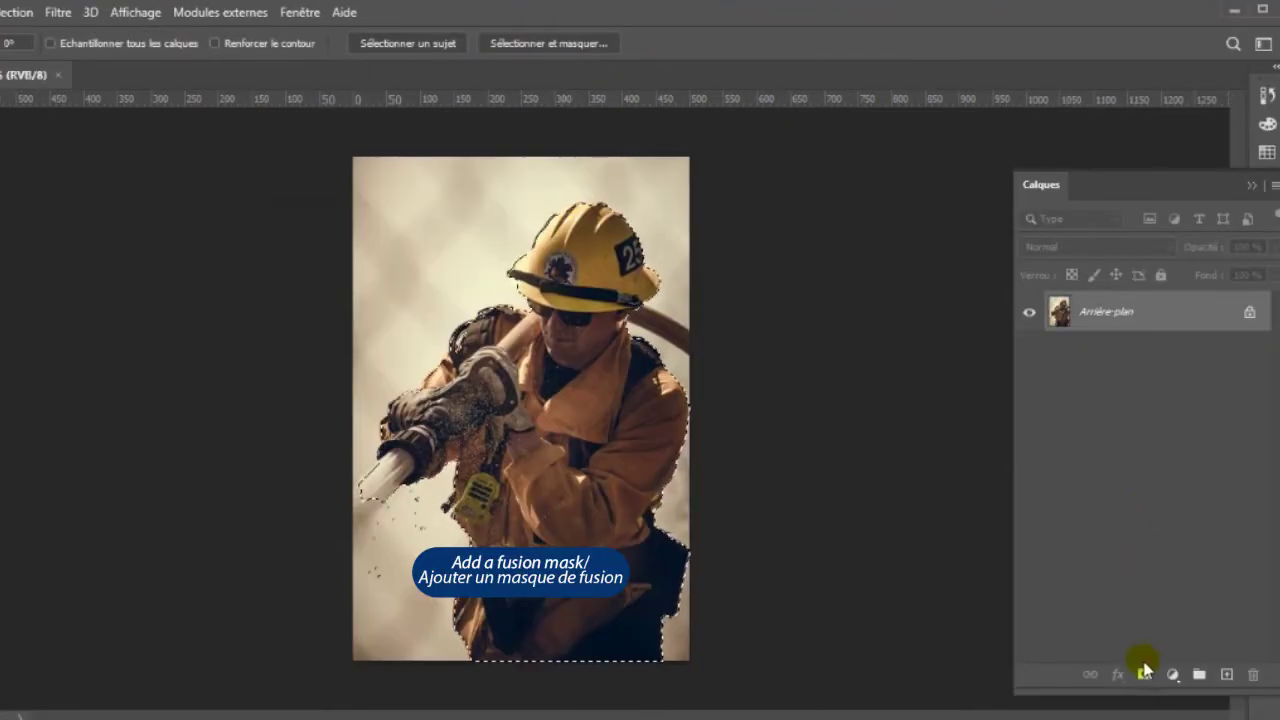
left_click(1144, 674)
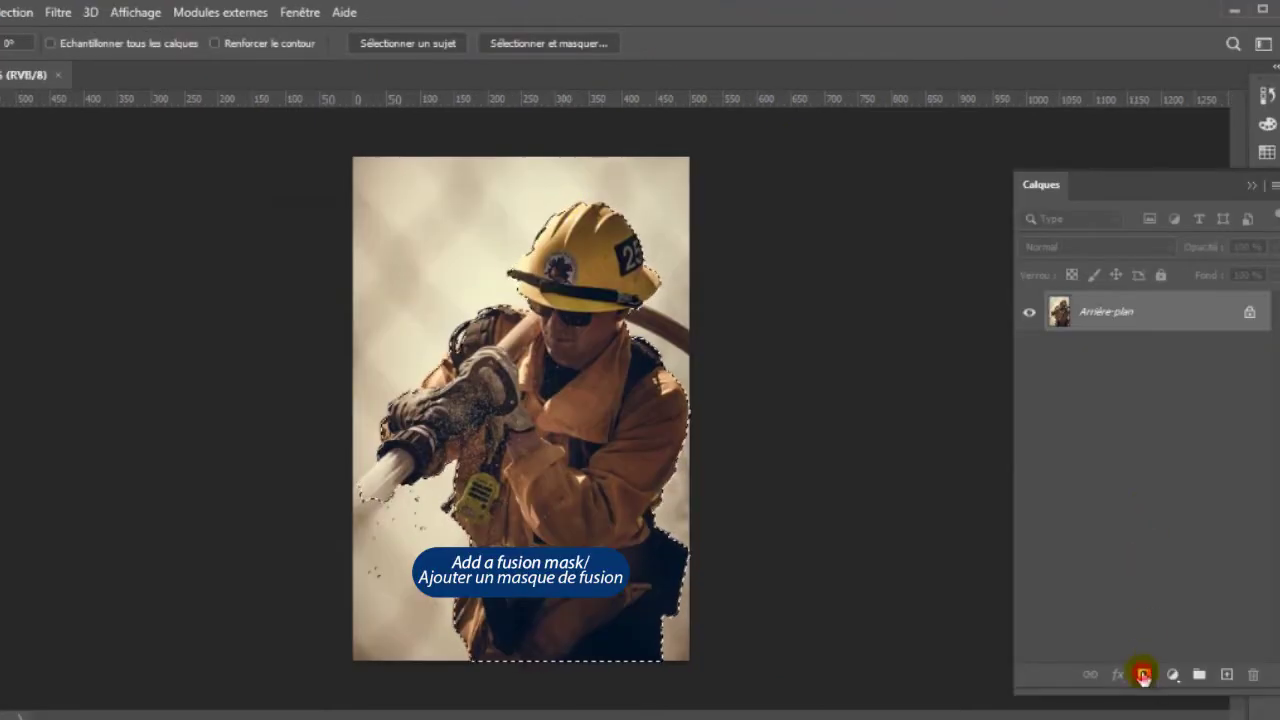
Step: Crop the canvas outward on both sides into a wider landscape format
key("c")
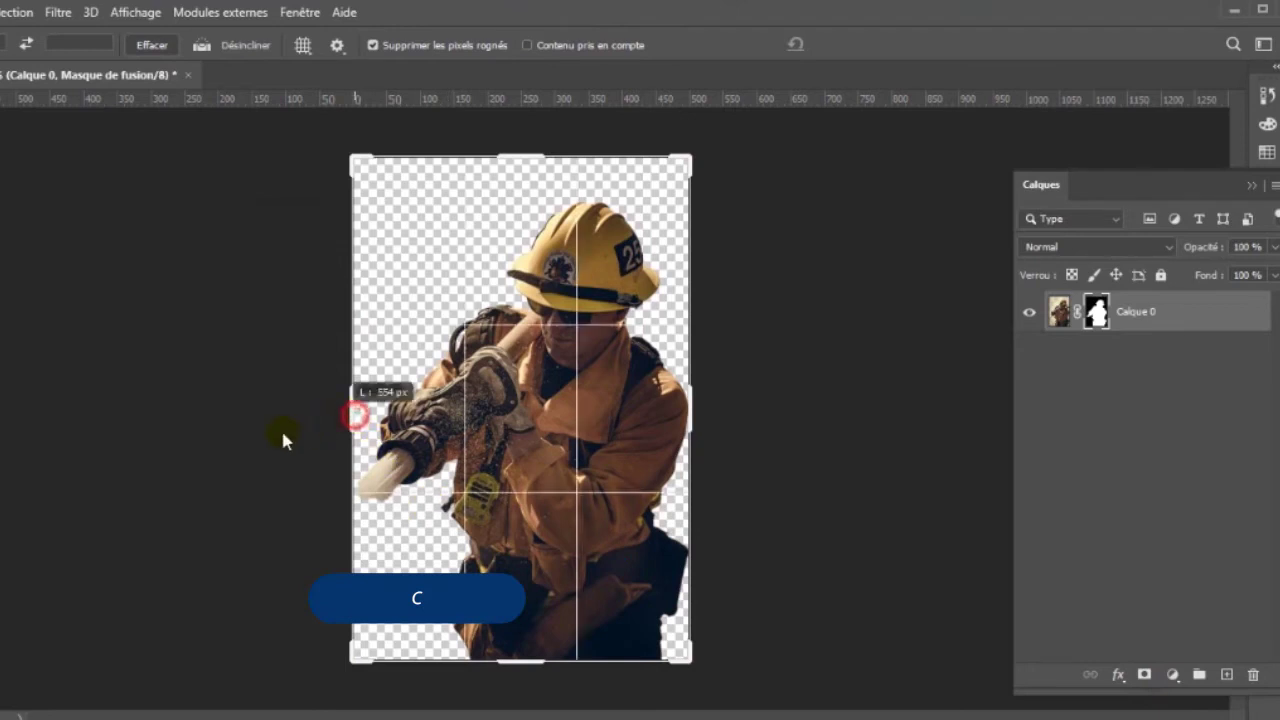
left_click_drag(357, 415, 250, 430)
left_click_drag(690, 410, 915, 405)
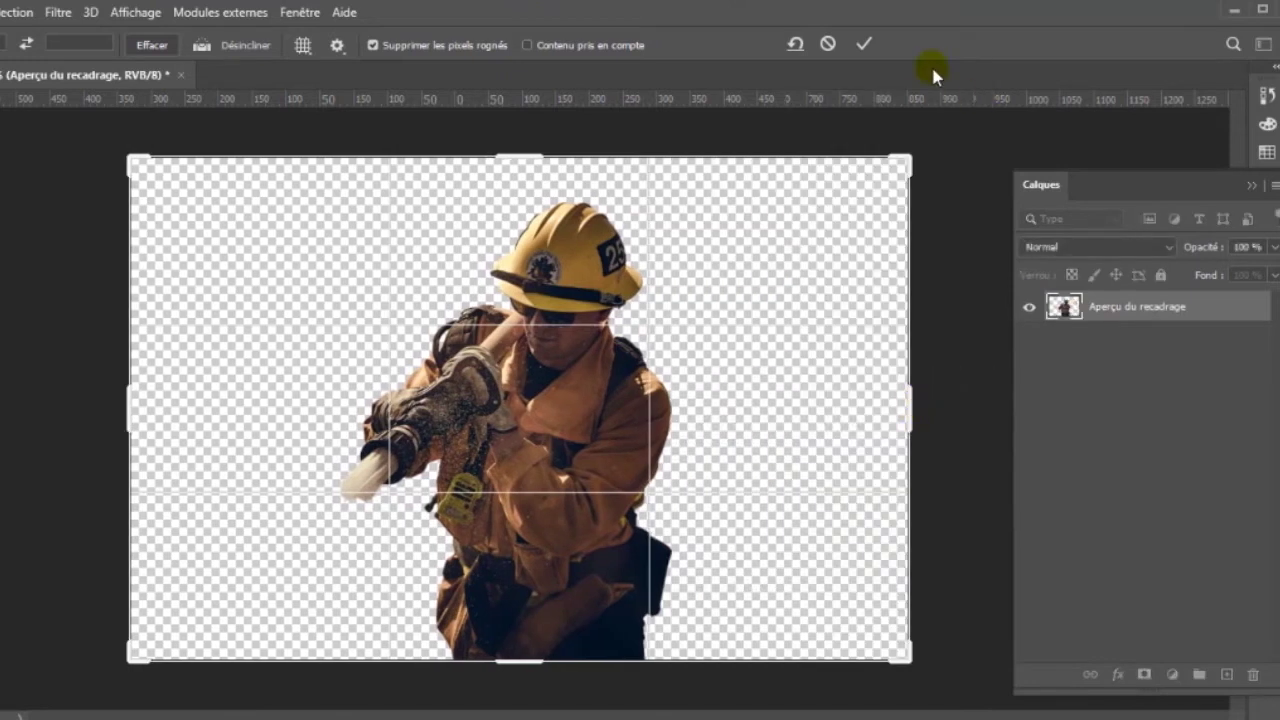
left_click(863, 45)
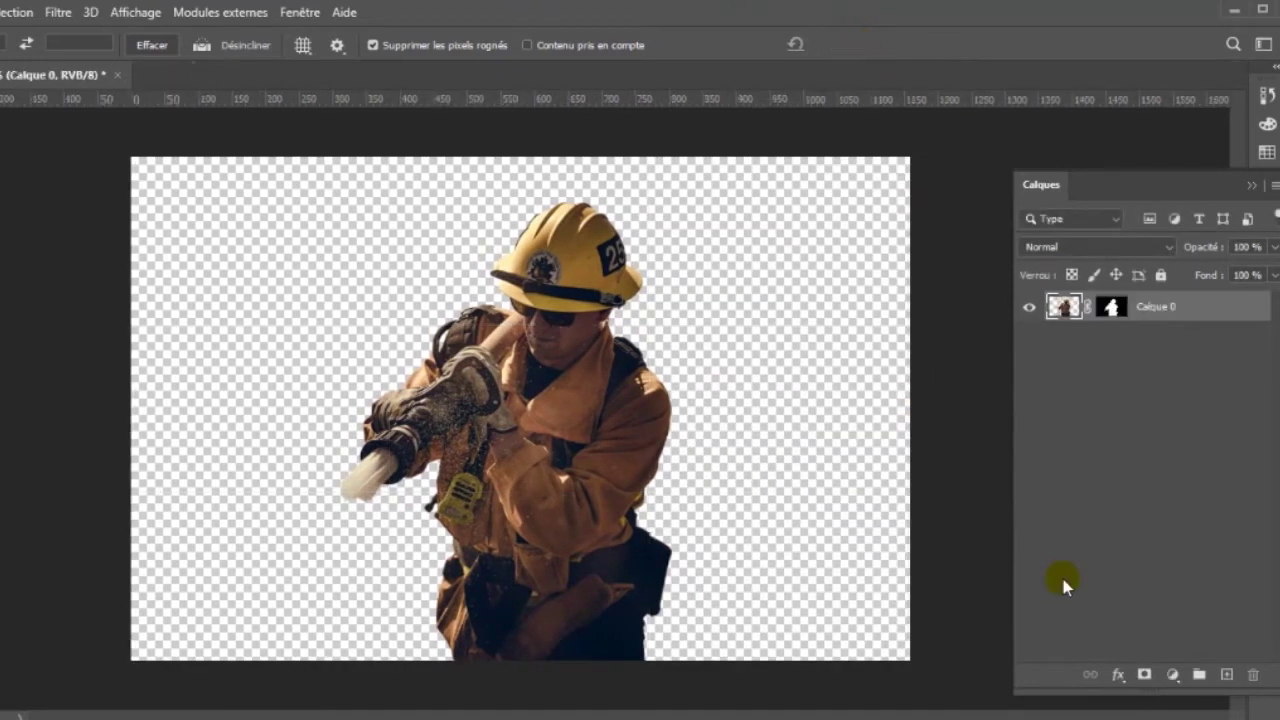
Step: Add a dark solid-colour fill layer and move it below the firefighter
left_click(1173, 678)
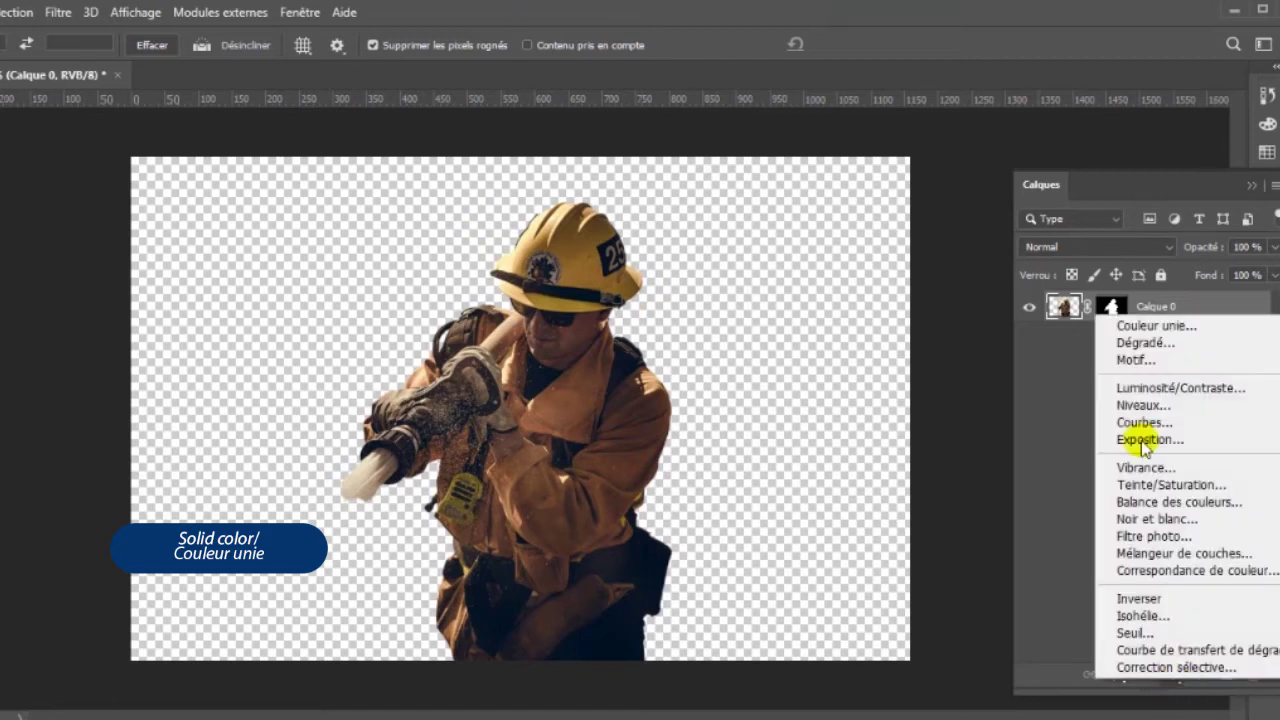
left_click(1162, 328)
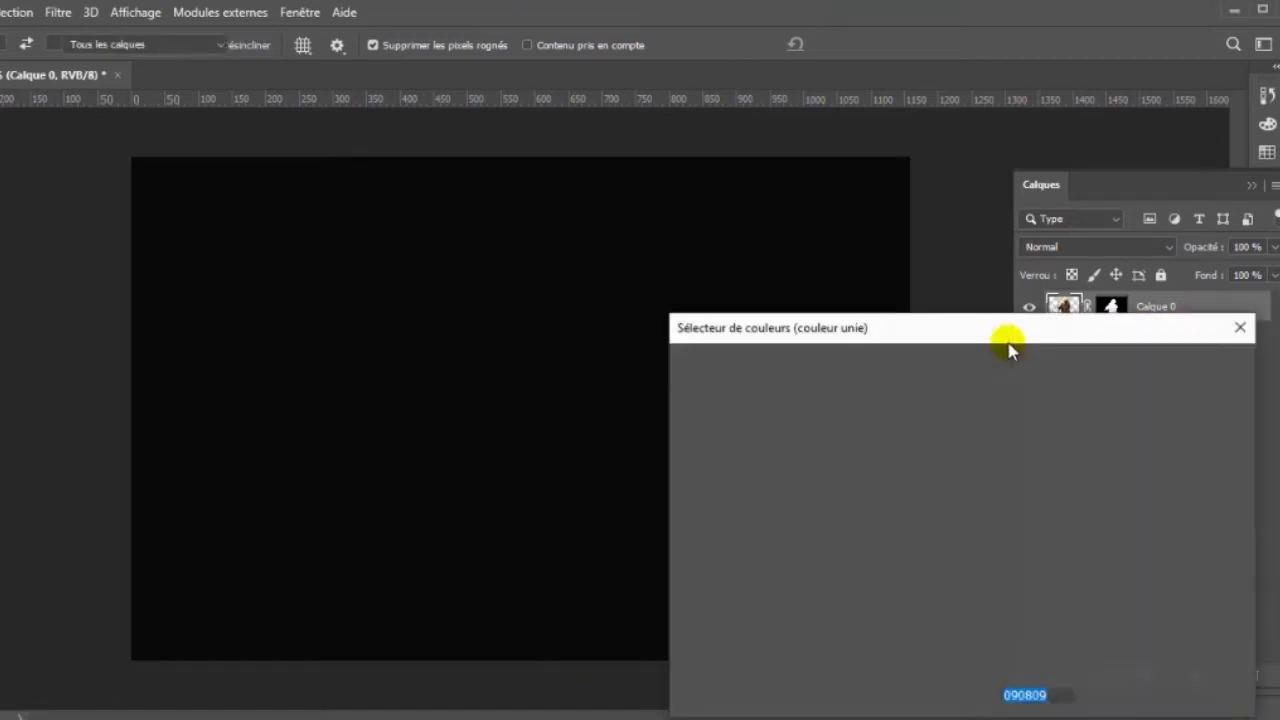
left_click(958, 552)
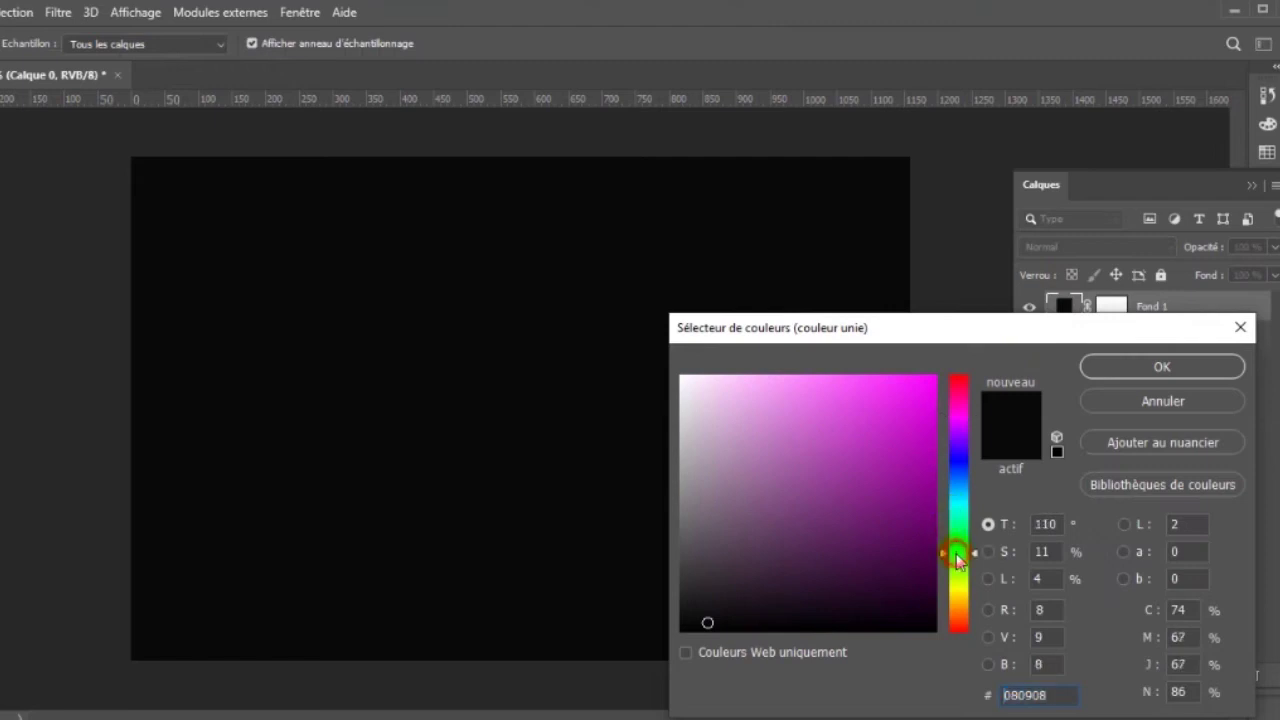
left_click(1141, 368)
key("c")
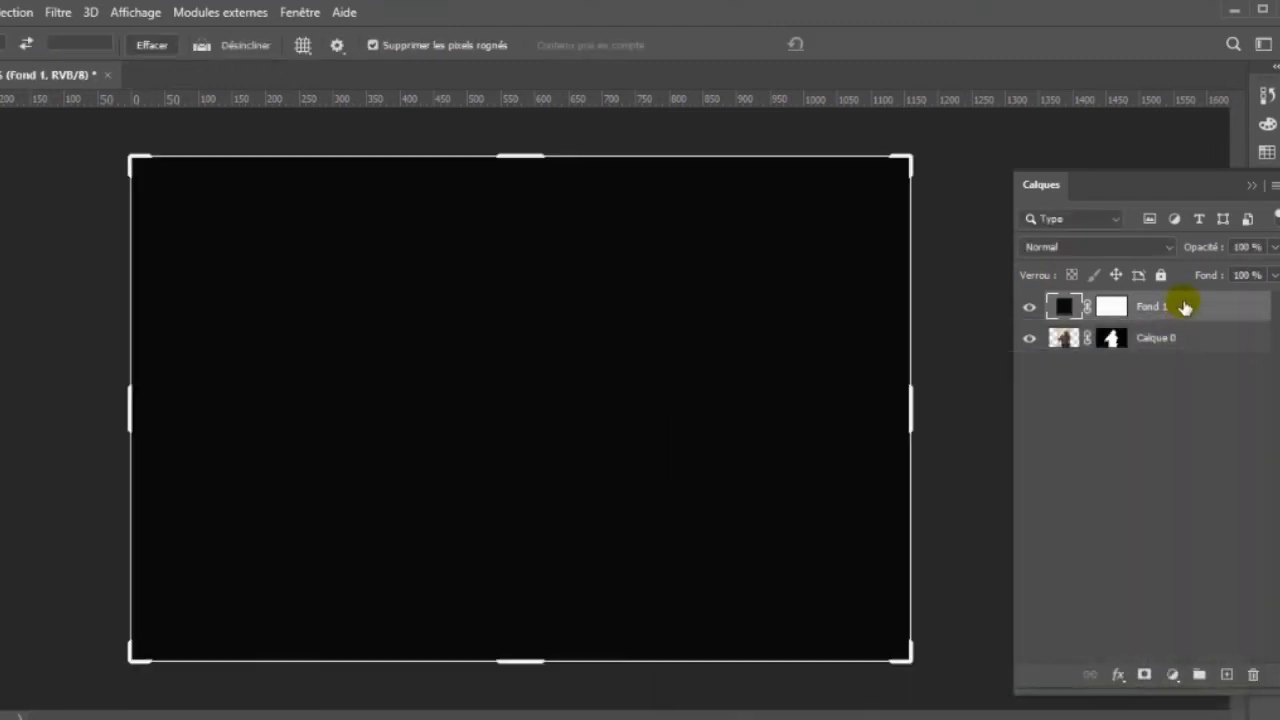
left_click_drag(1182, 338, 1180, 345)
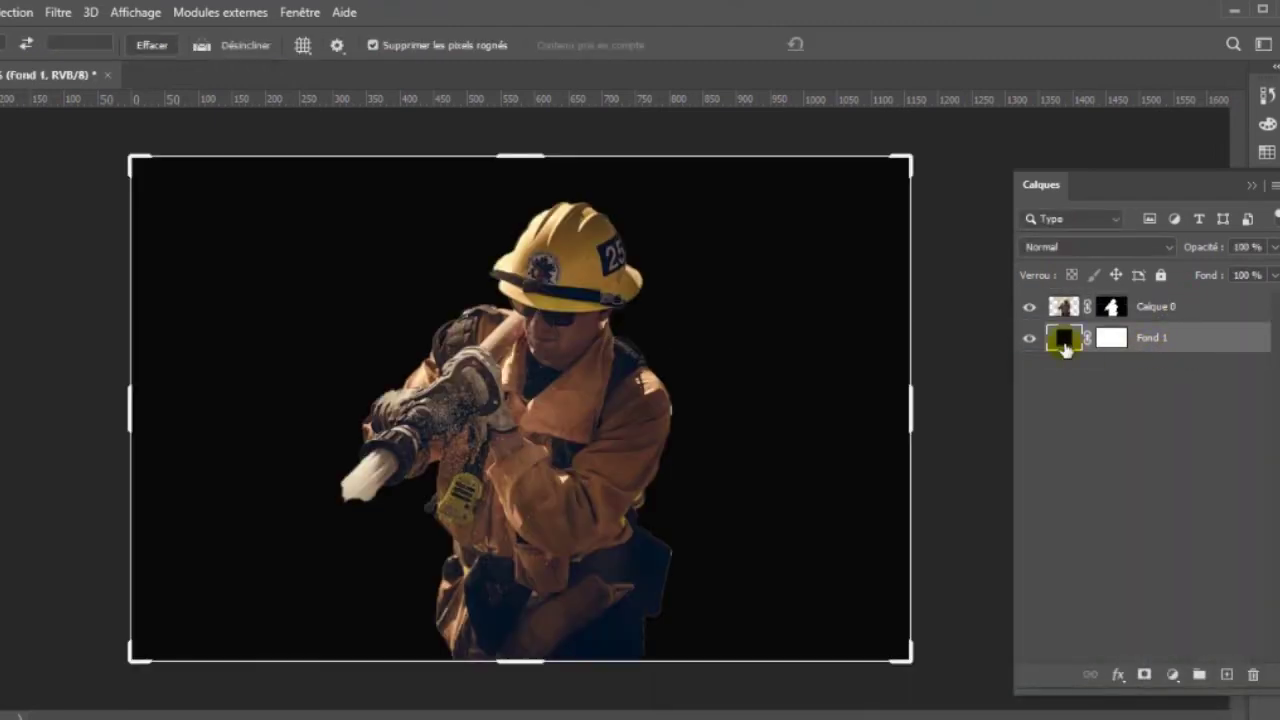
Step: Change the fill layer's colour to peach #ecbc9b
double_click(1063, 341)
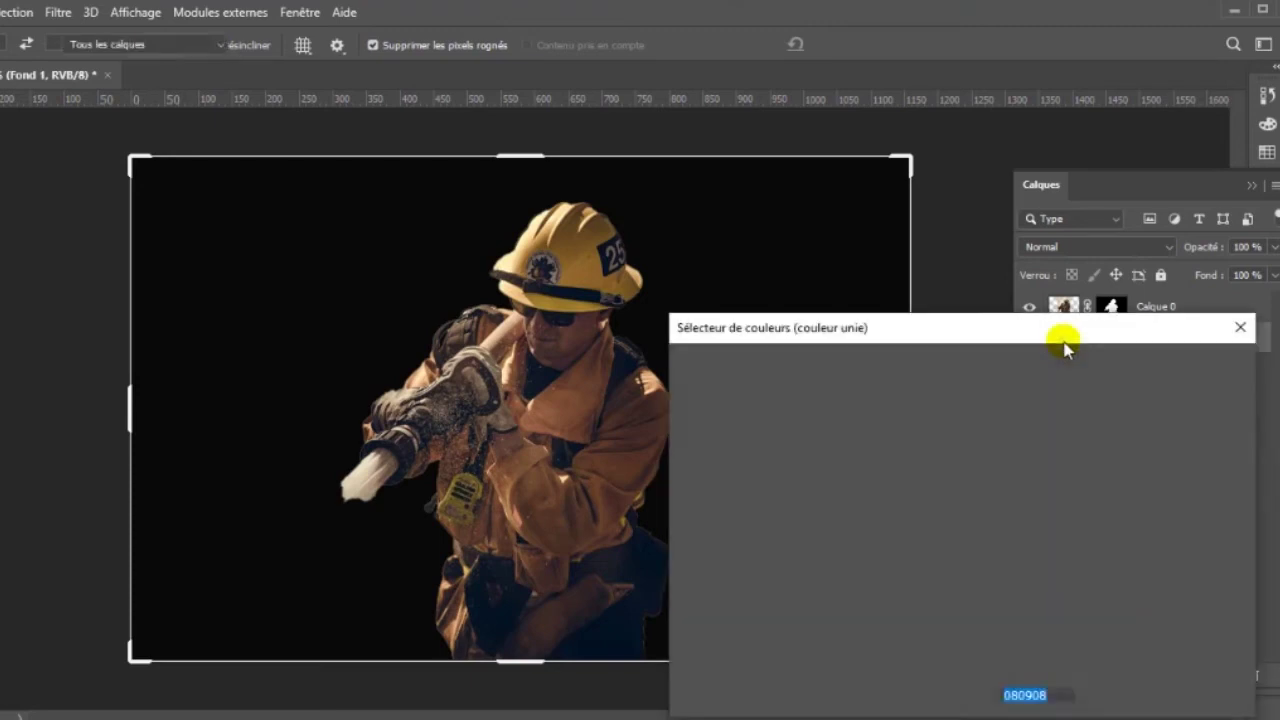
left_click(598, 482)
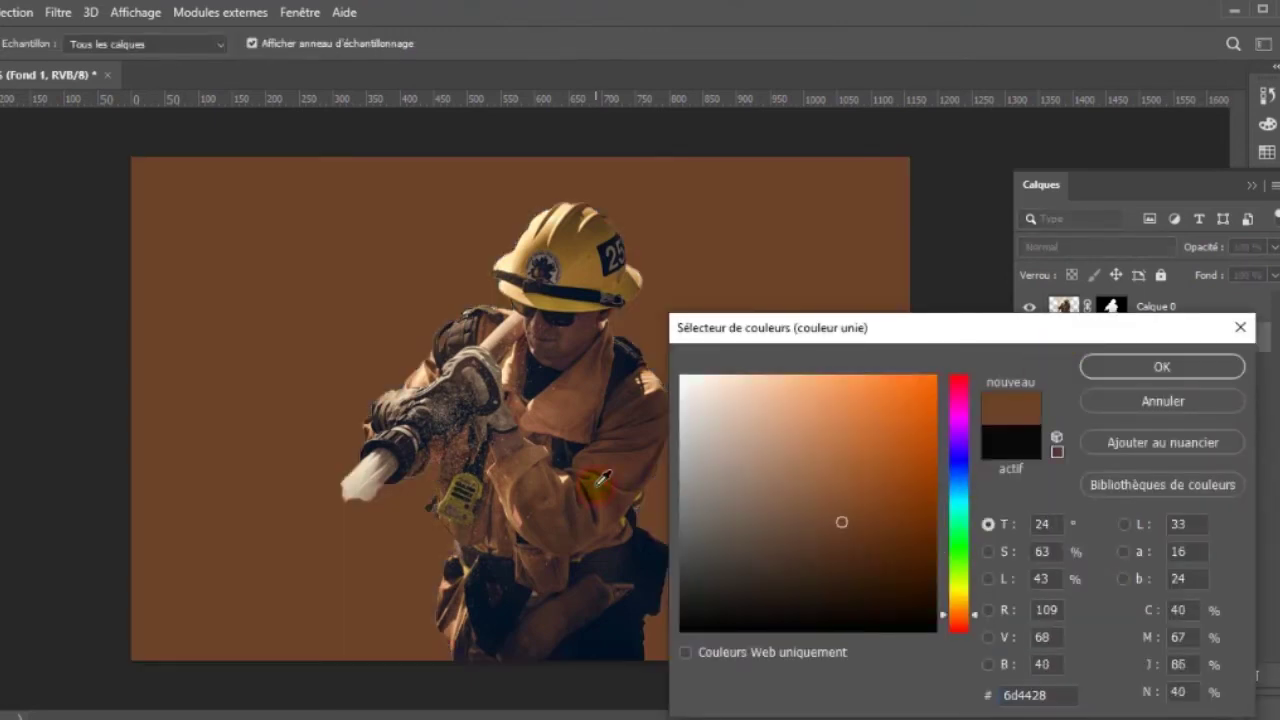
left_click_drag(818, 420, 768, 394)
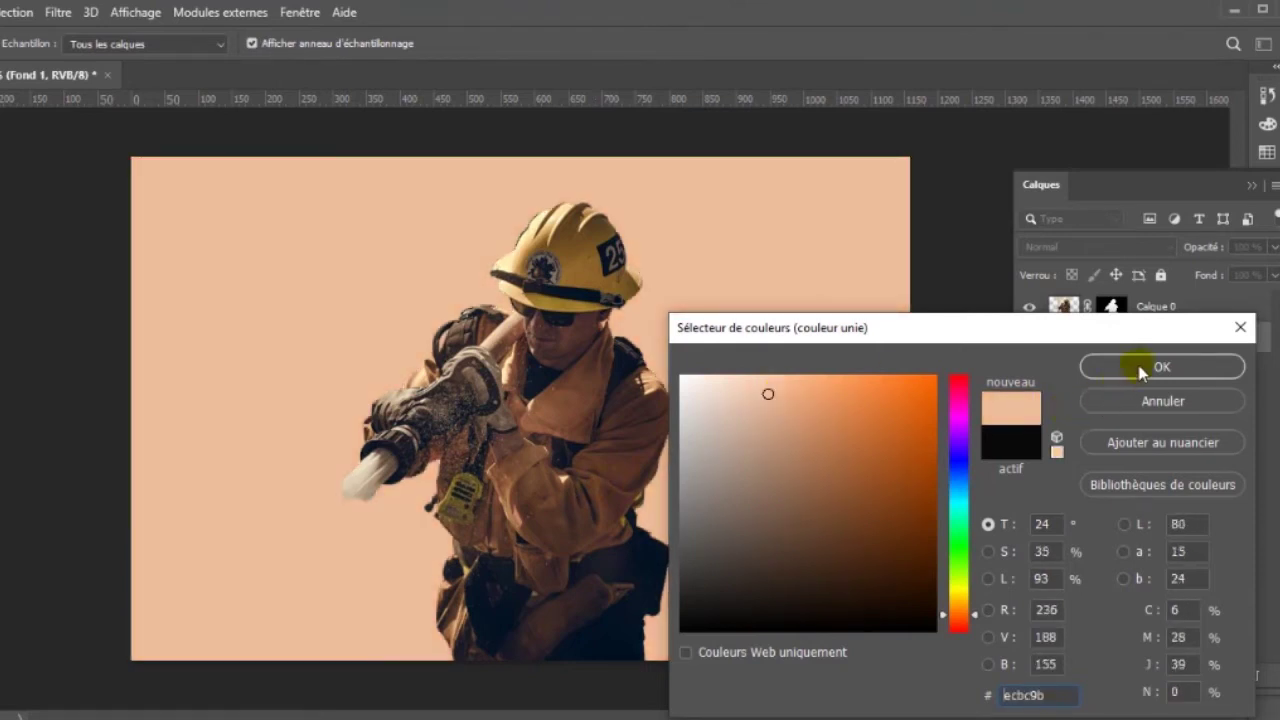
left_click(1140, 367)
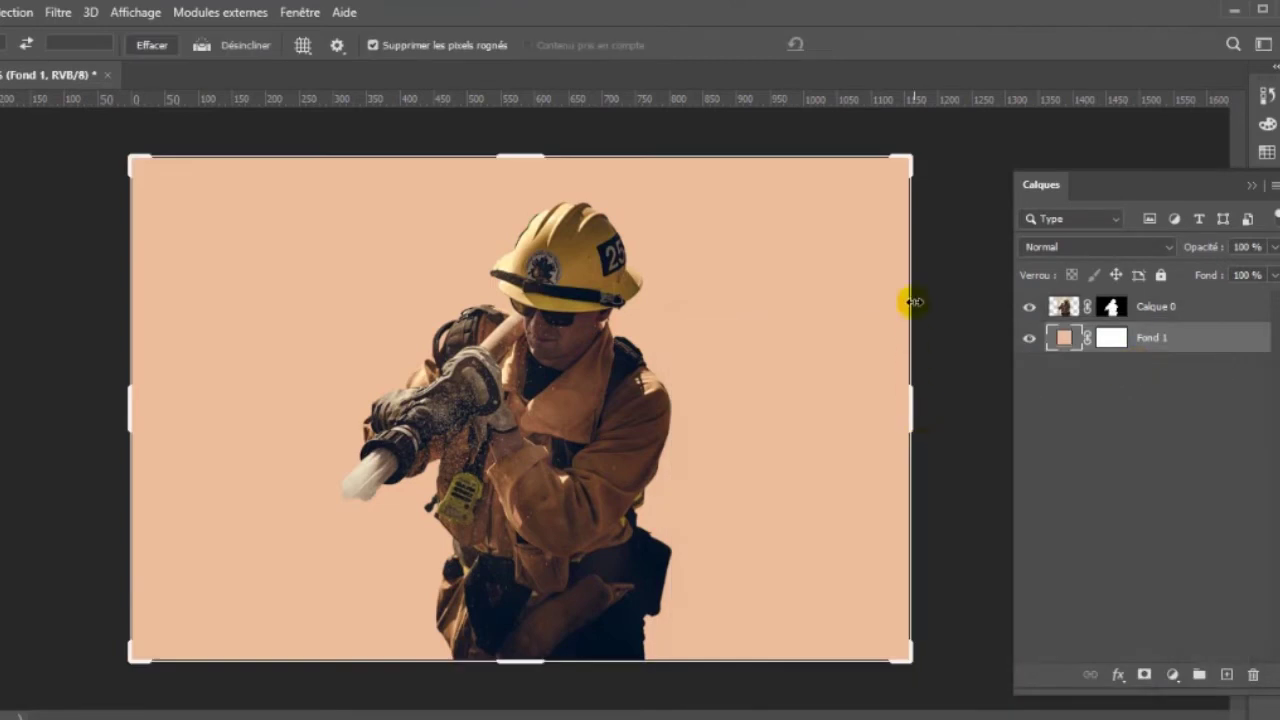
Step: Add a new layer above Calque 0 and place the photo pexels-photo-8540603
key("v")
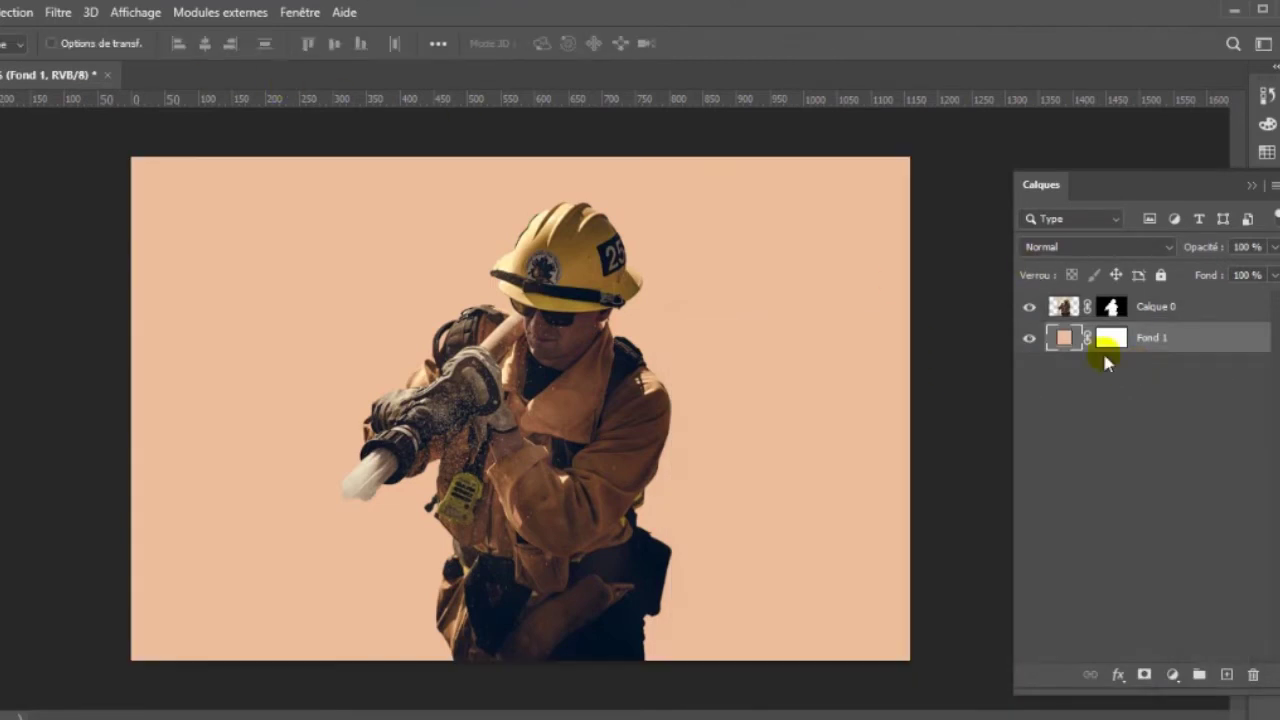
left_click(1201, 302)
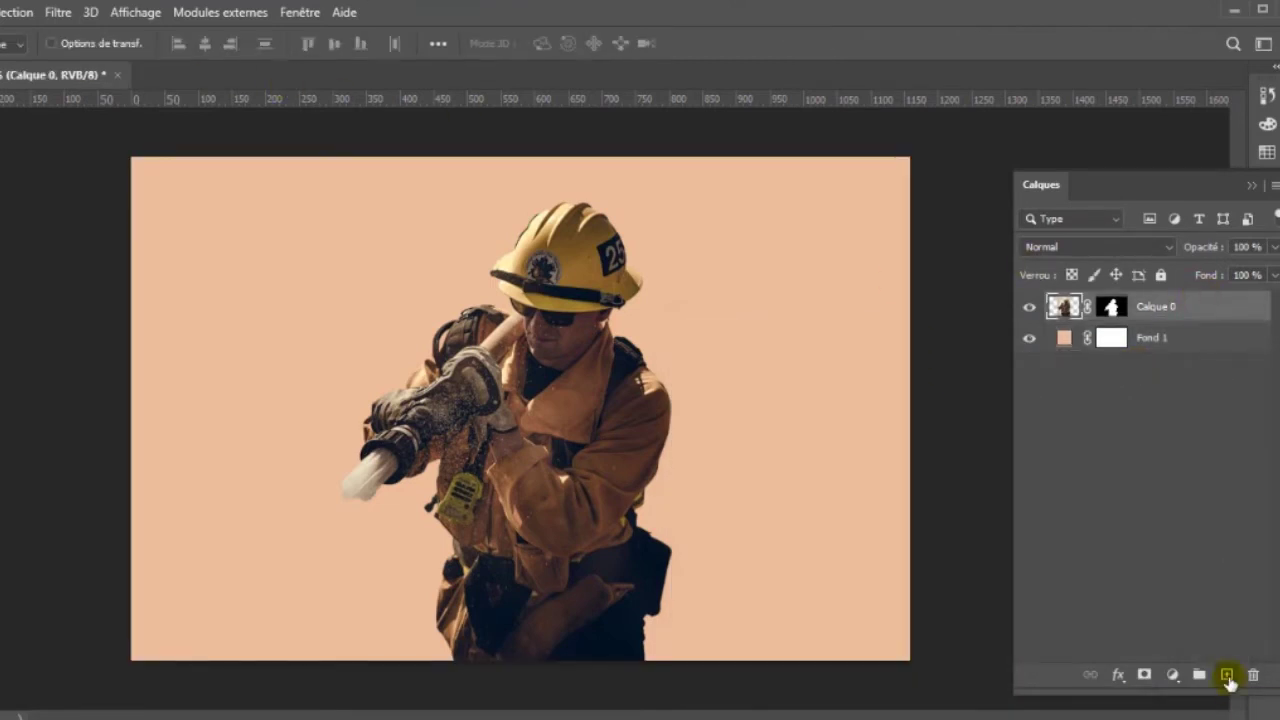
left_click(1229, 680)
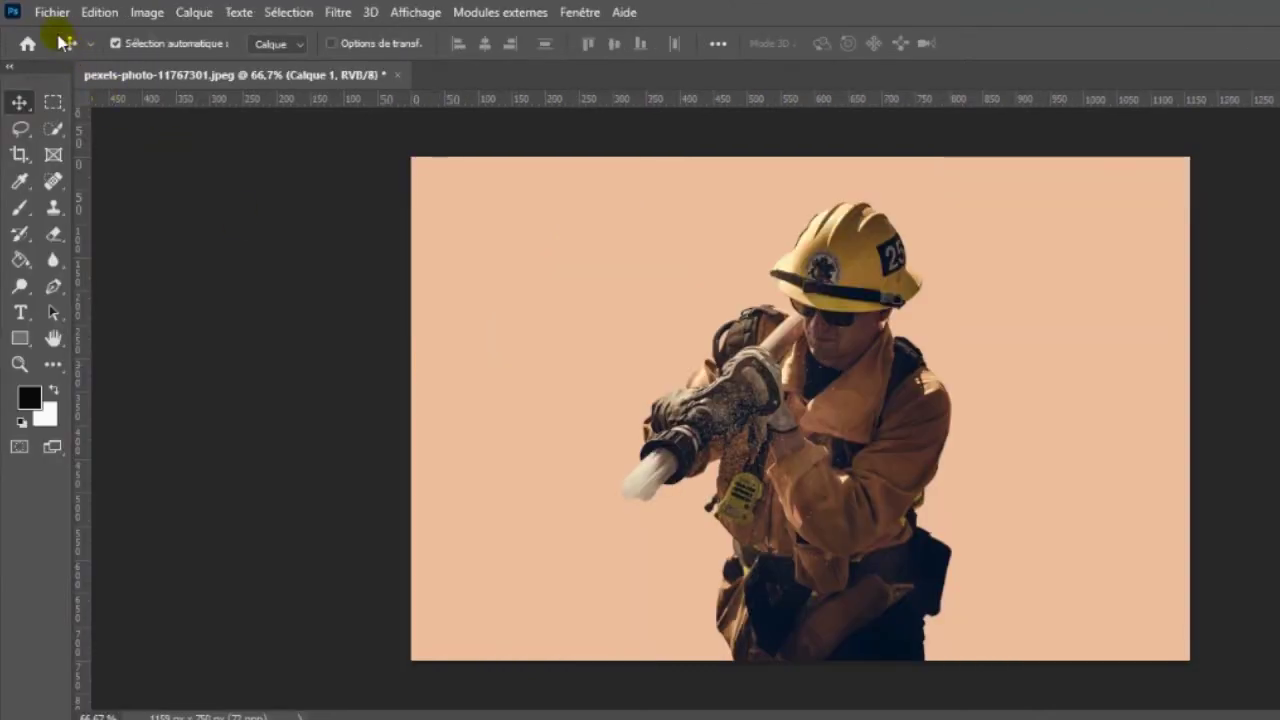
left_click(55, 14)
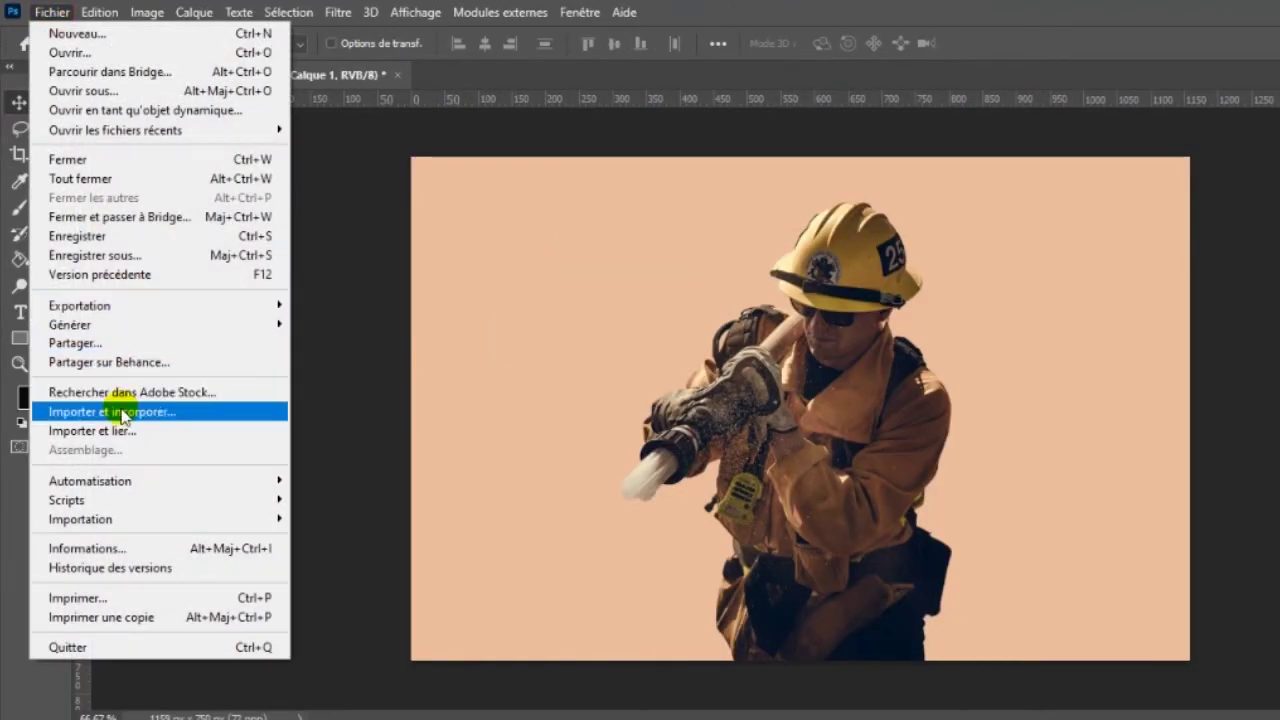
left_click(119, 410)
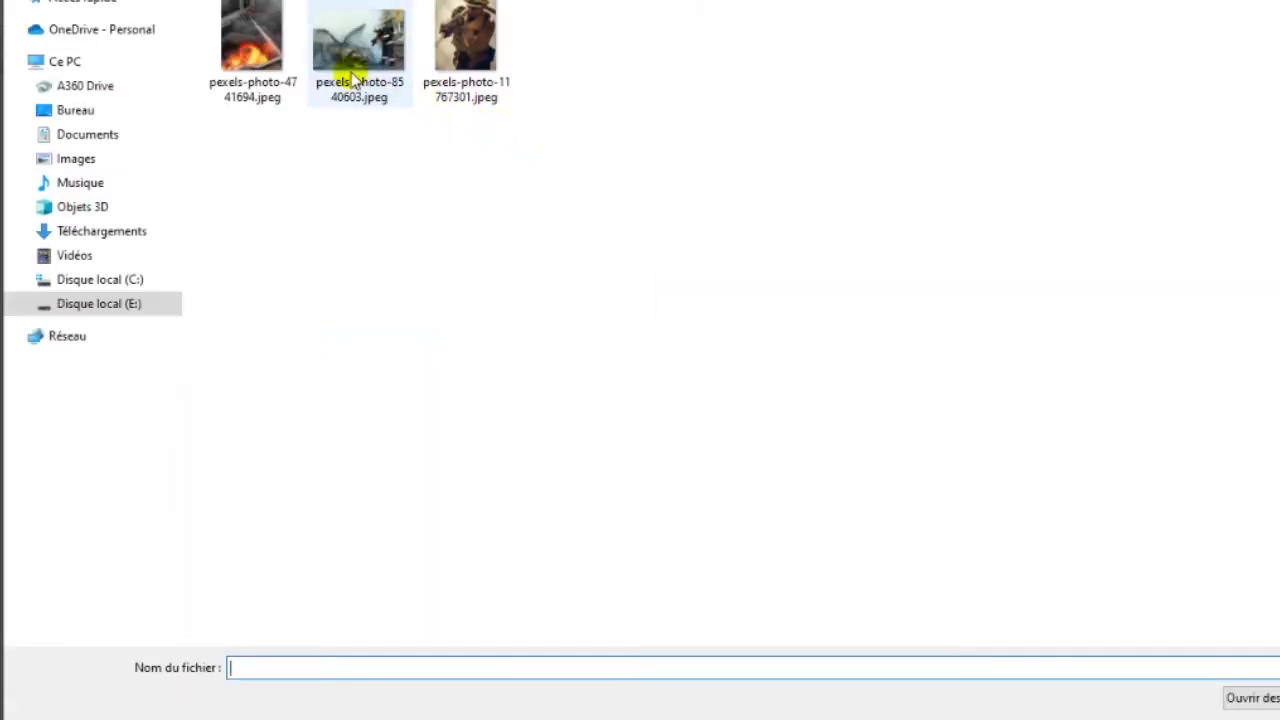
left_click(352, 78)
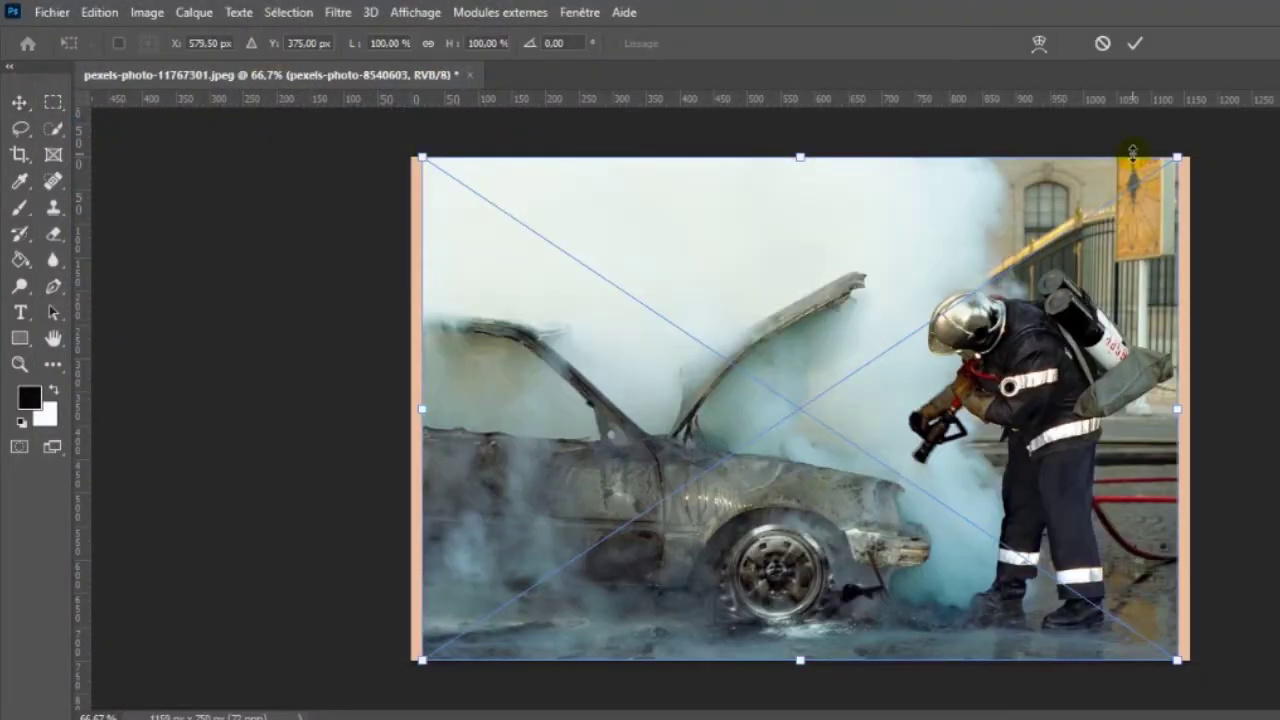
Step: Scale the fire photo to about 30% and position it over the firefighter's head
left_click_drag(1178, 158, 947, 334)
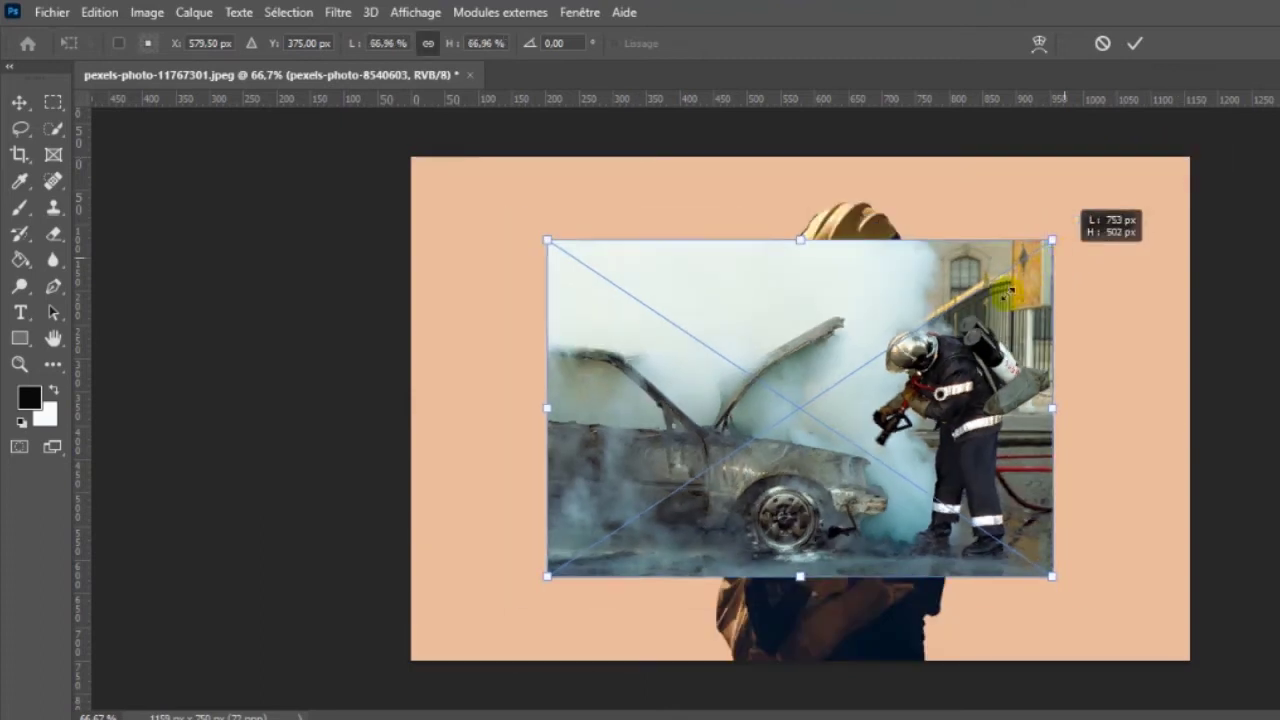
mouse_move(915, 428)
left_mouse_down()
mouse_move(943, 300)
mouse_move(958, 309)
left_mouse_up()
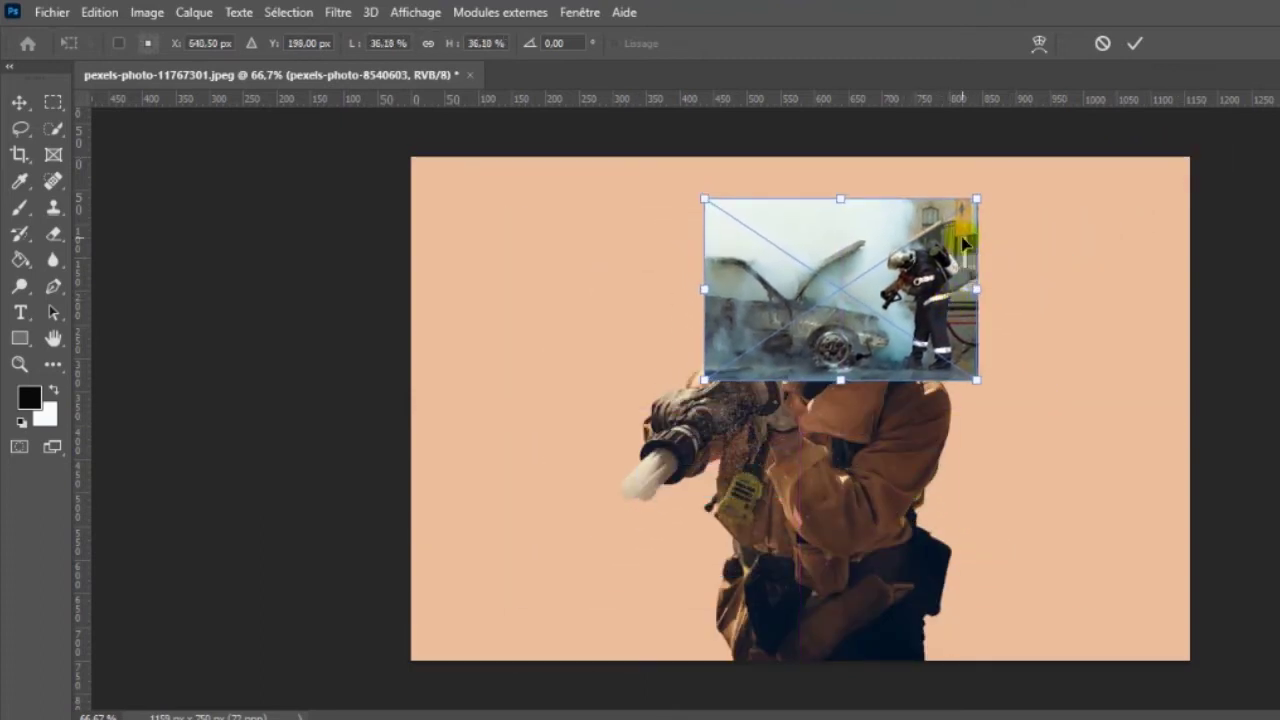
left_click_drag(977, 197, 953, 214)
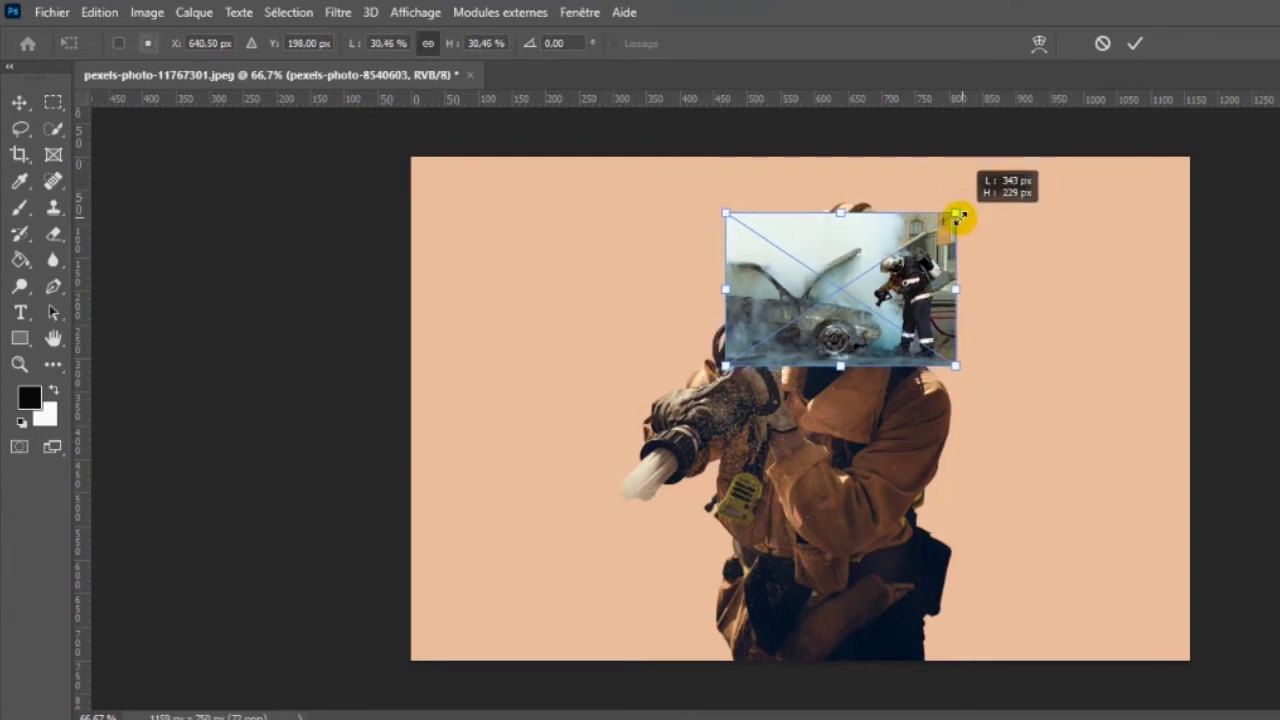
left_click_drag(977, 288, 943, 272)
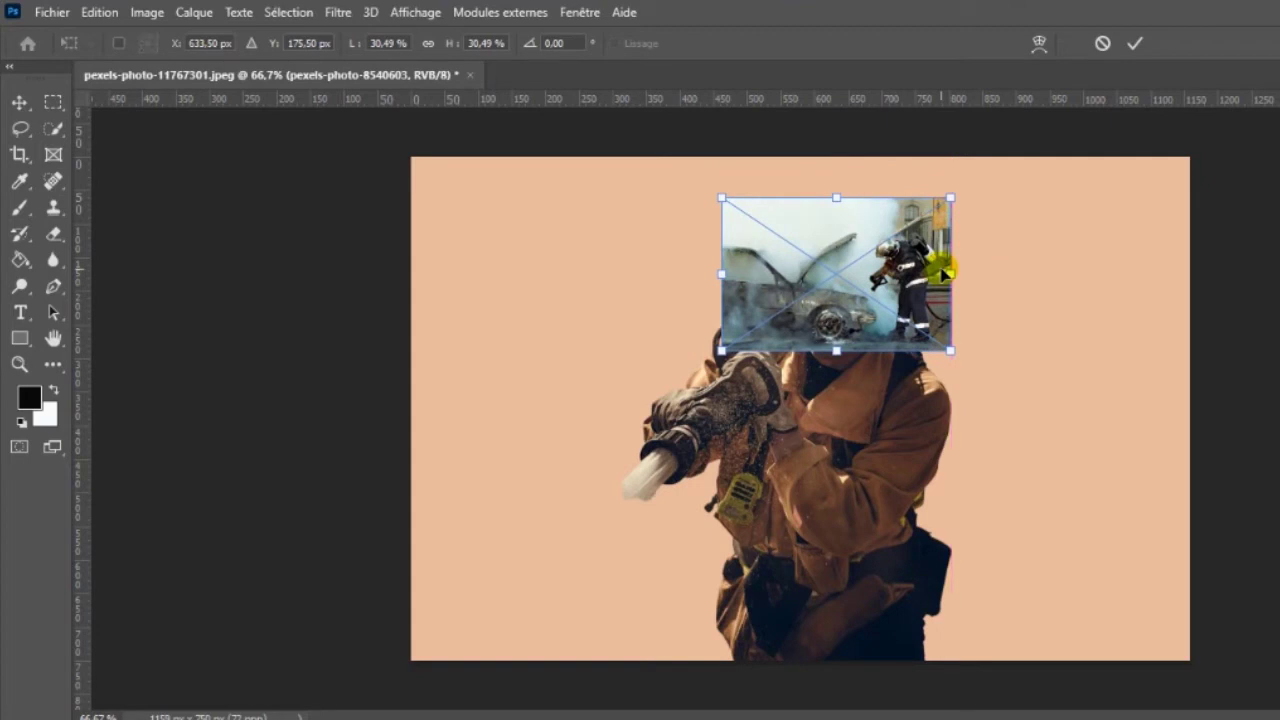
key("Return")
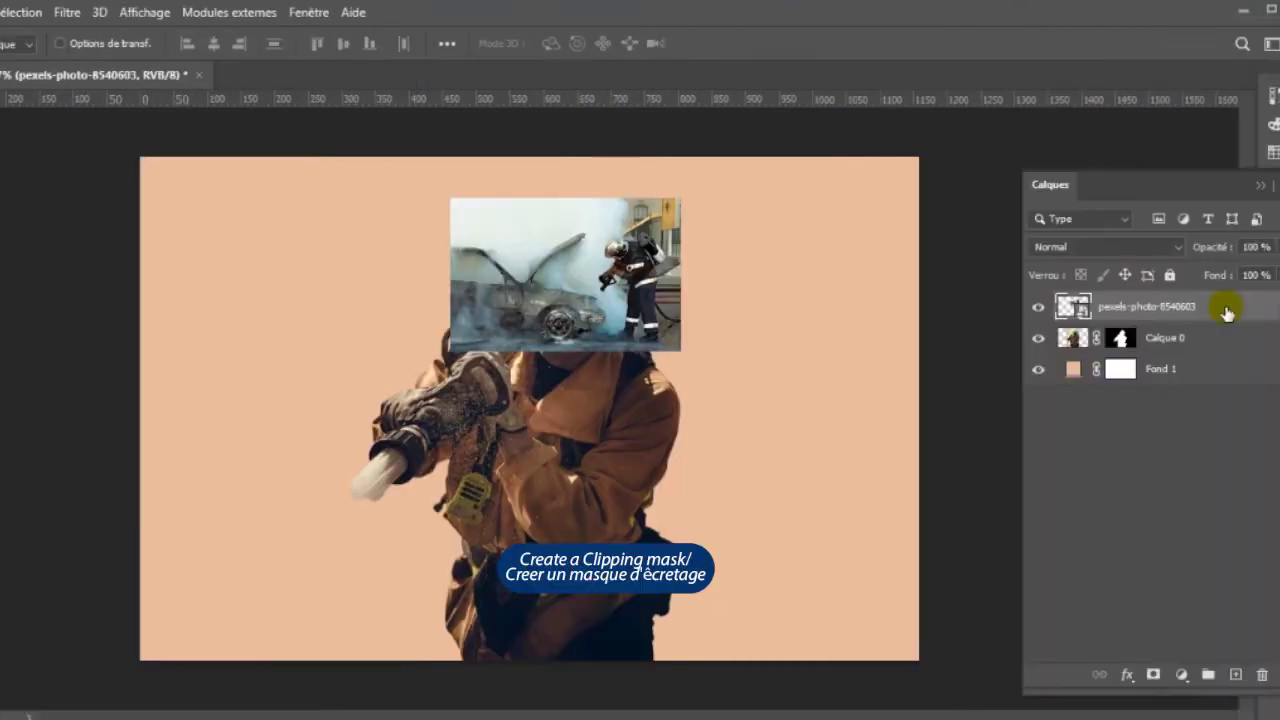
right_click(1225, 308)
Step: Clip the fire photo to the firefighter and nudge it into place over the helmet
left_click(1014, 320)
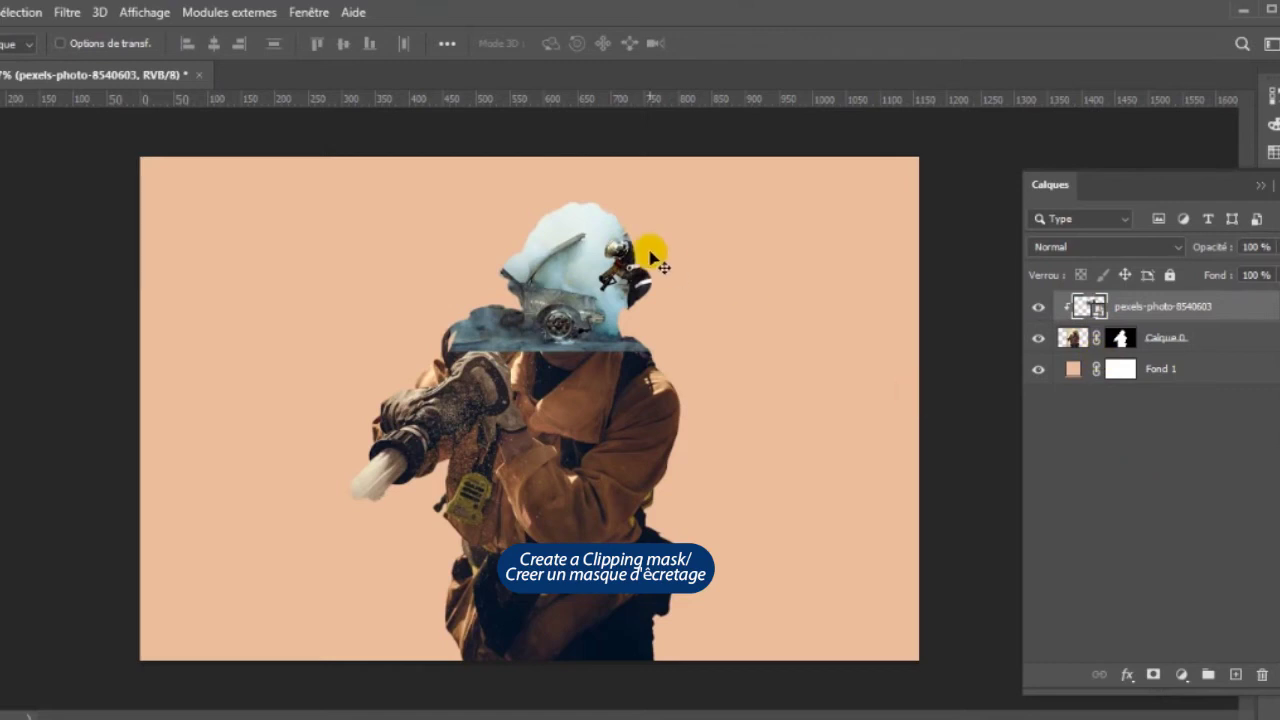
left_click_drag(602, 281, 628, 284)
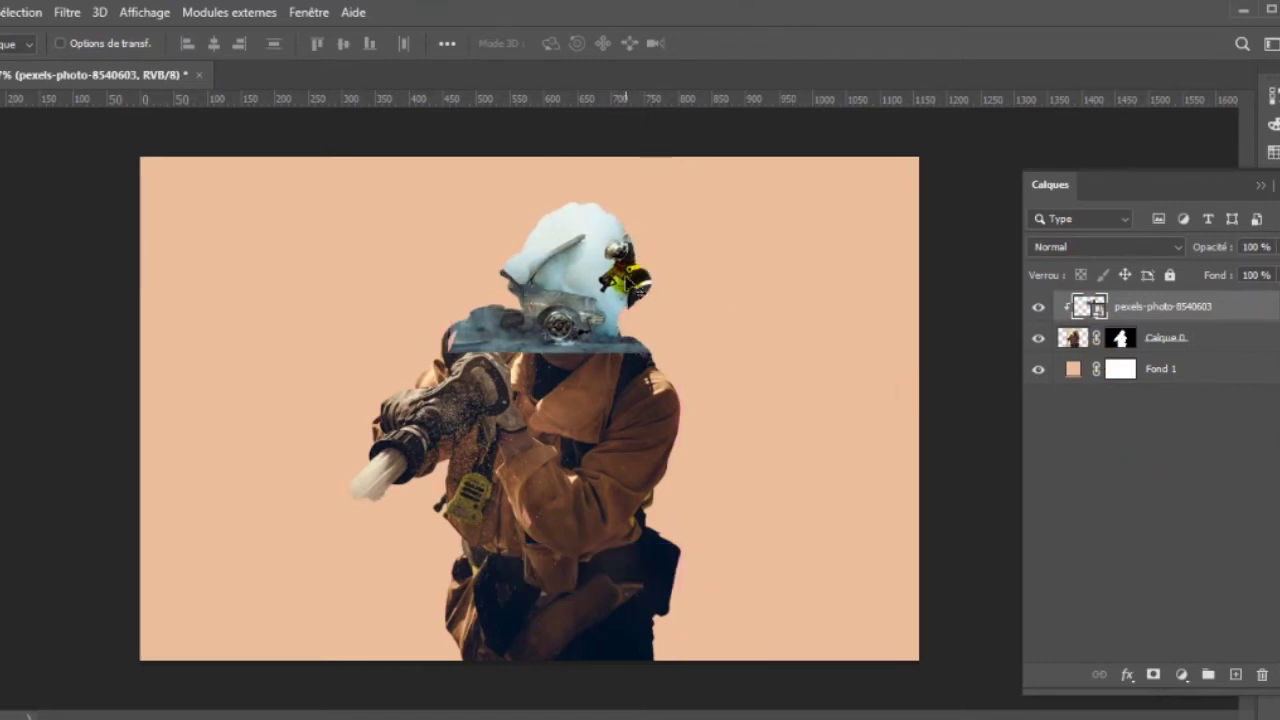
left_click_drag(628, 284, 627, 285)
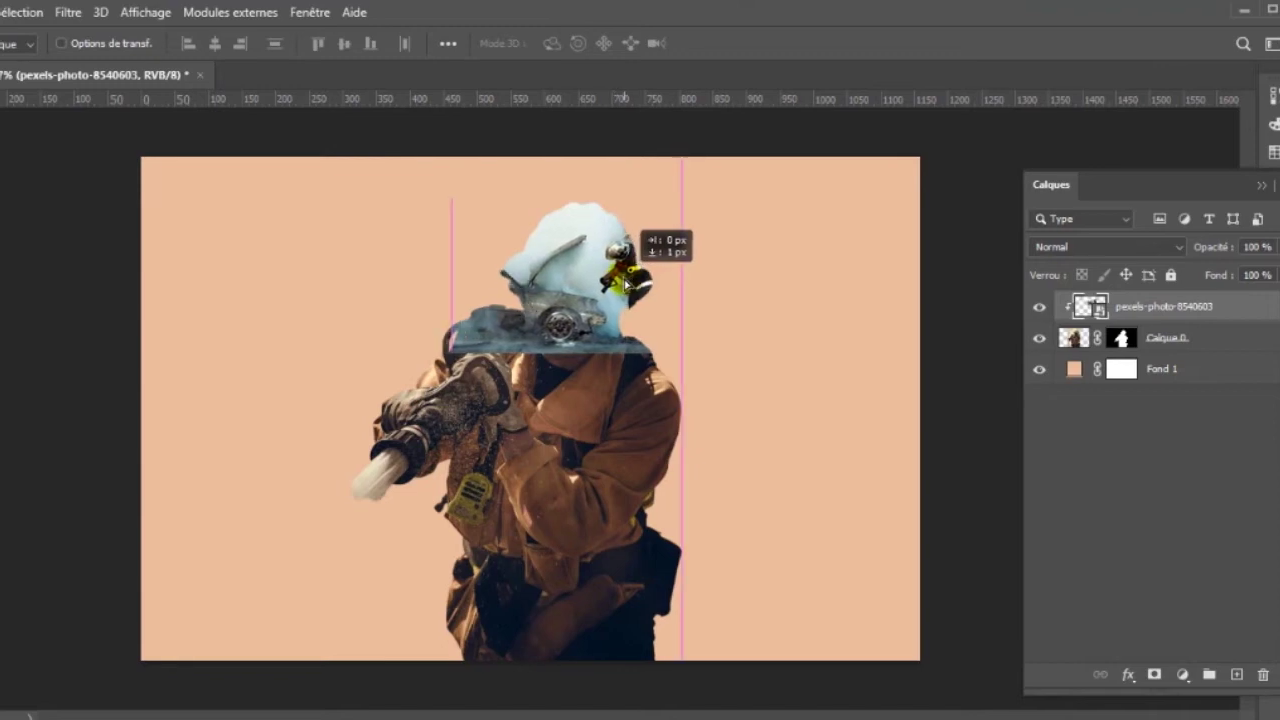
left_click_drag(627, 285, 630, 285)
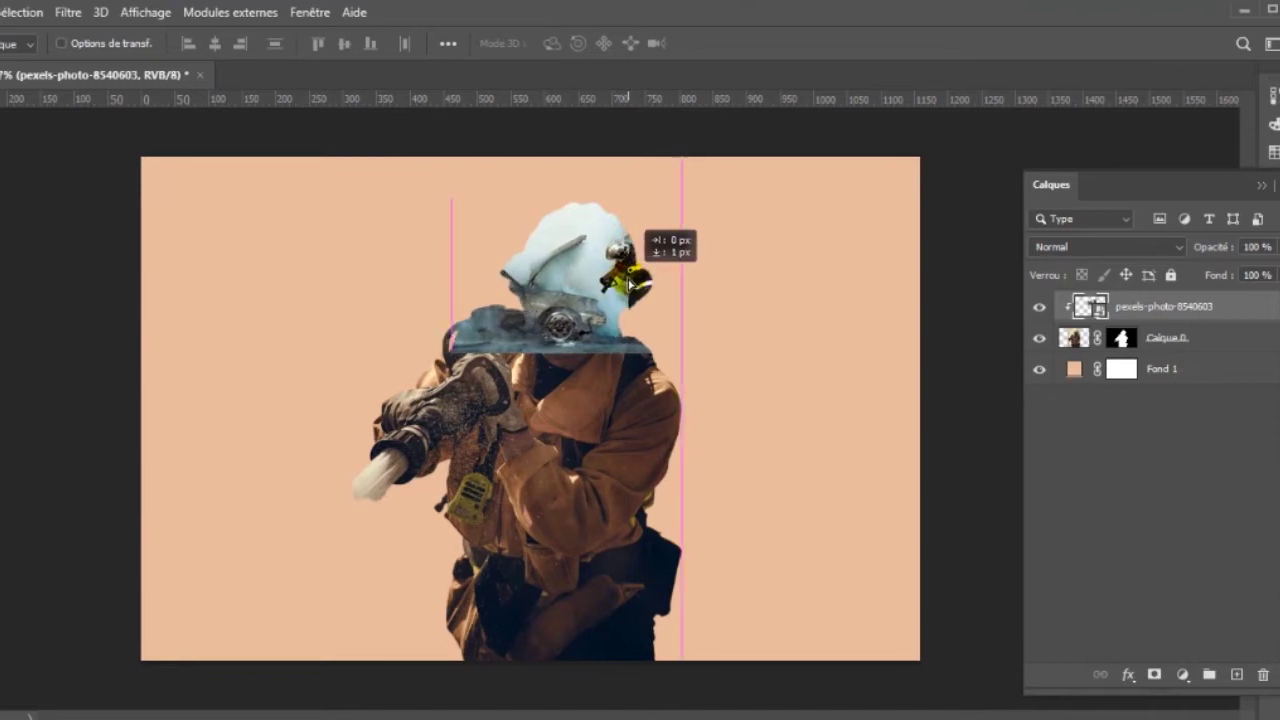
left_click_drag(628, 285, 620, 283)
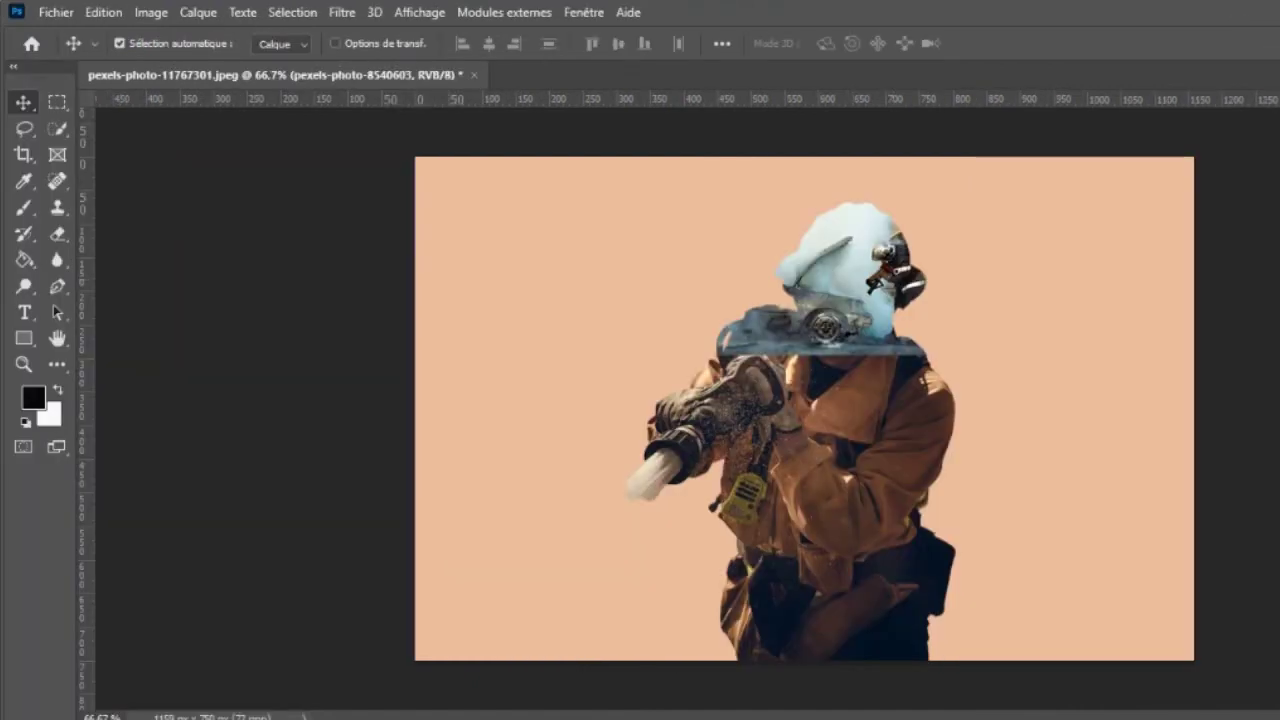
left_click(449, 194)
left_click(57, 12)
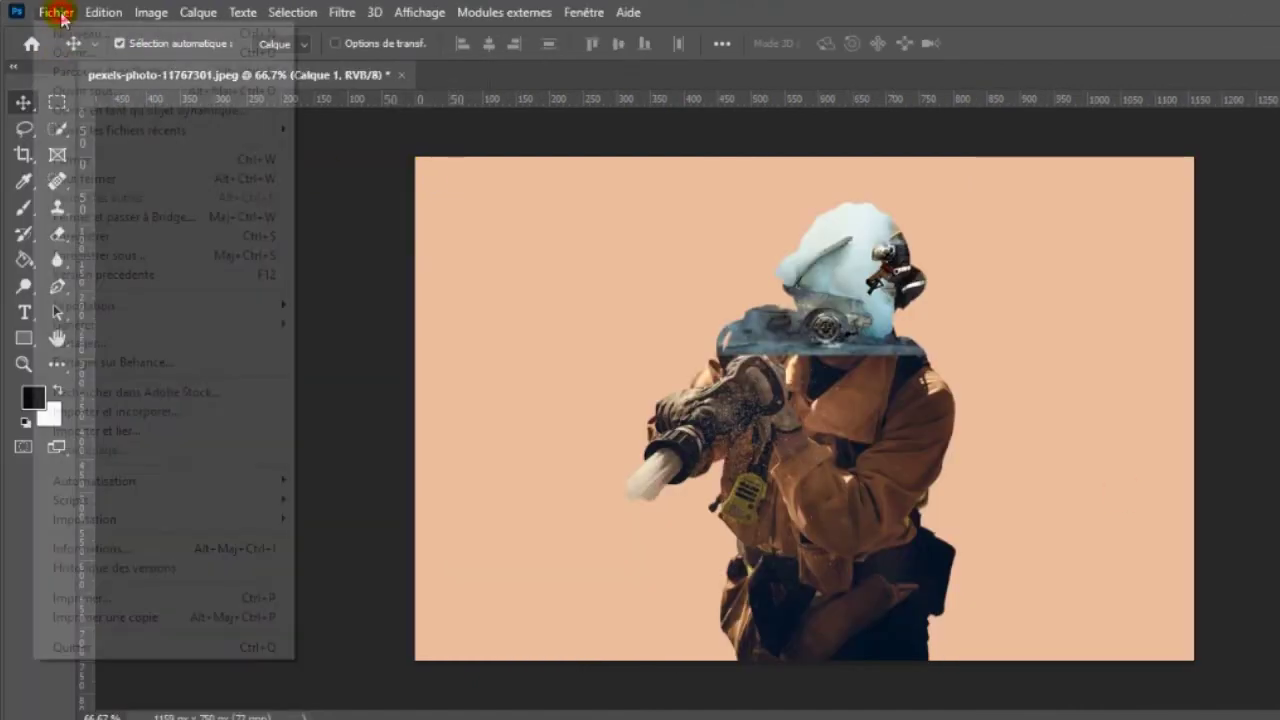
Step: Import and embed pexels-photo-4741694, the ladder-crew fire photo
left_click(234, 410)
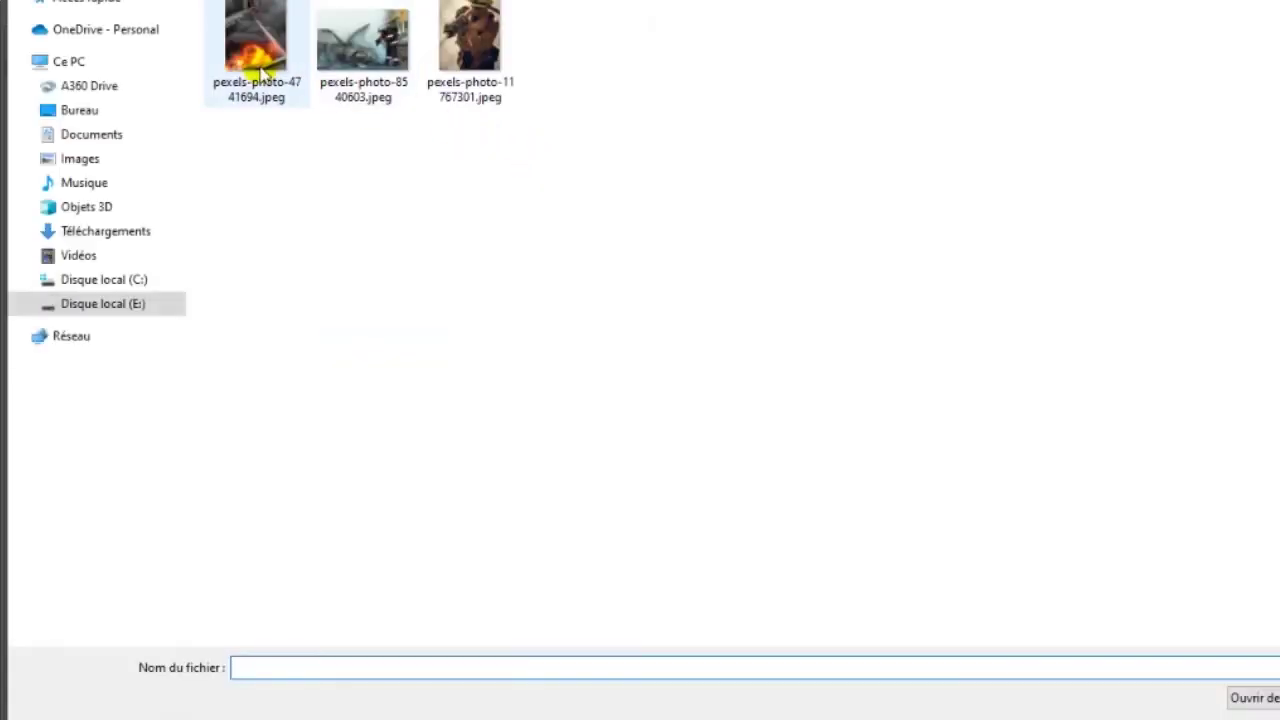
double_click(262, 55)
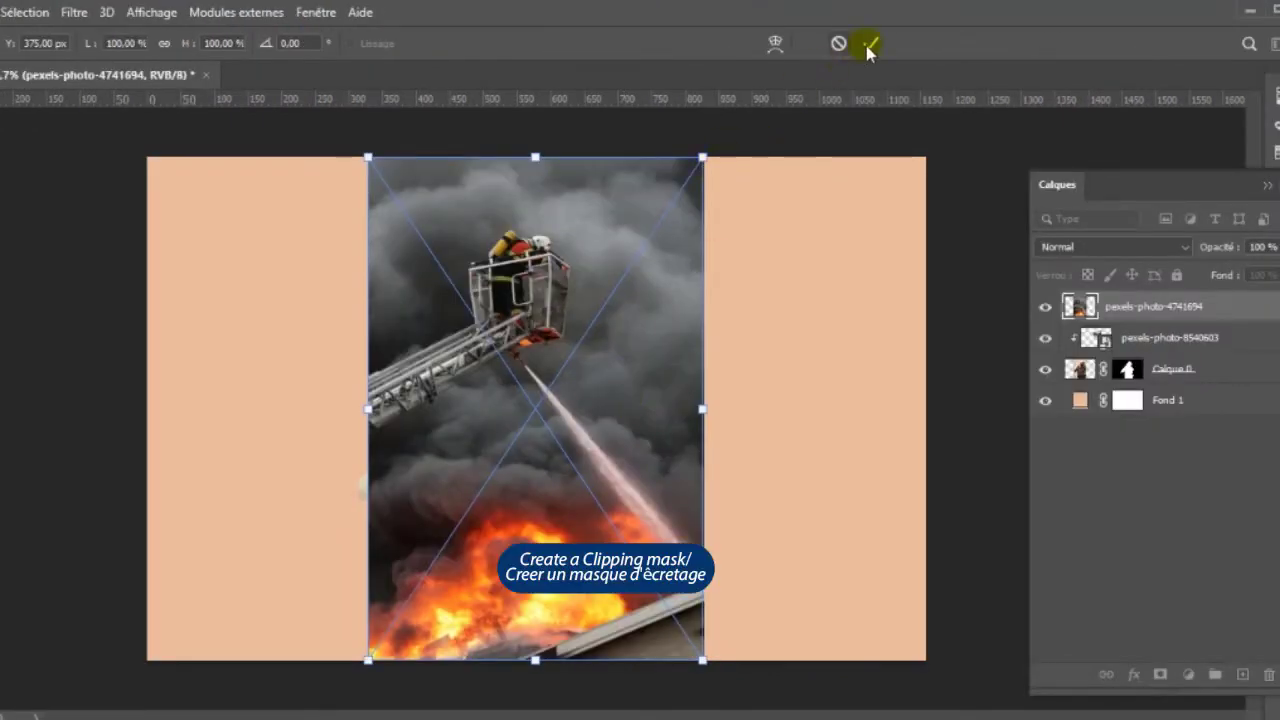
Step: Commit the ladder-crew photo, clip it to the silhouette, and shift it down below the helmet
left_click(868, 46)
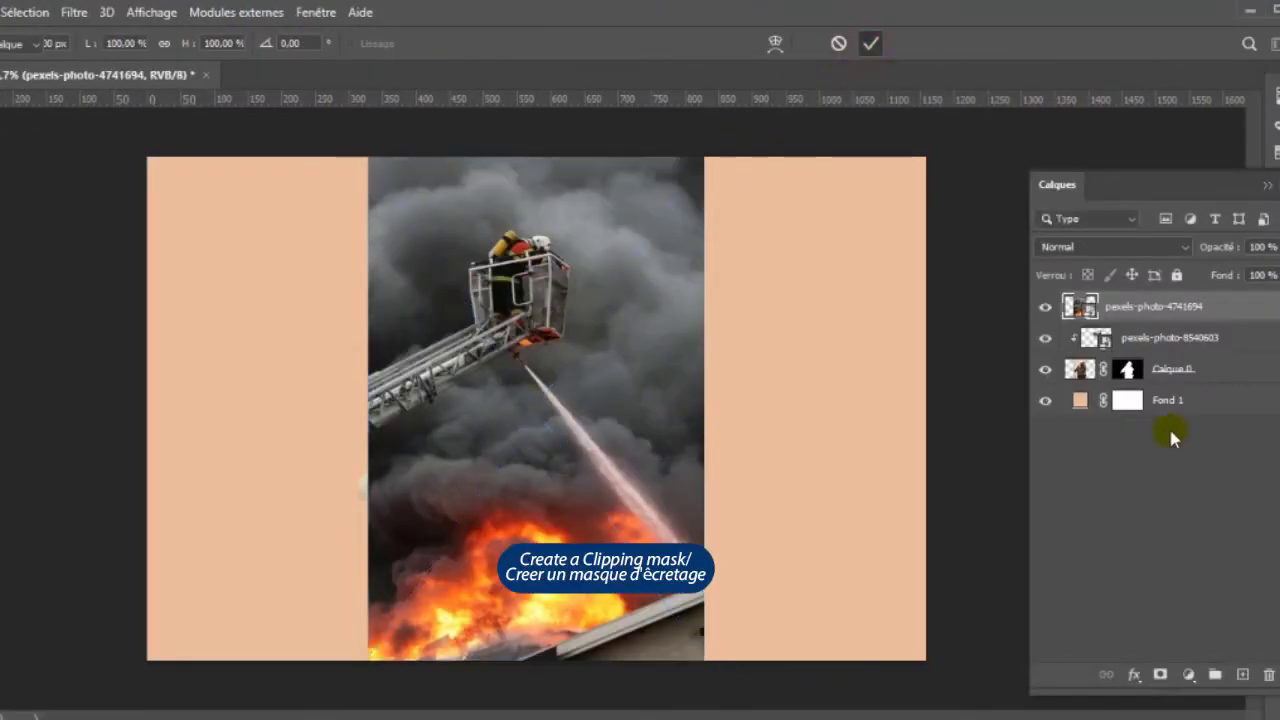
right_click(1228, 316)
left_click(1108, 323)
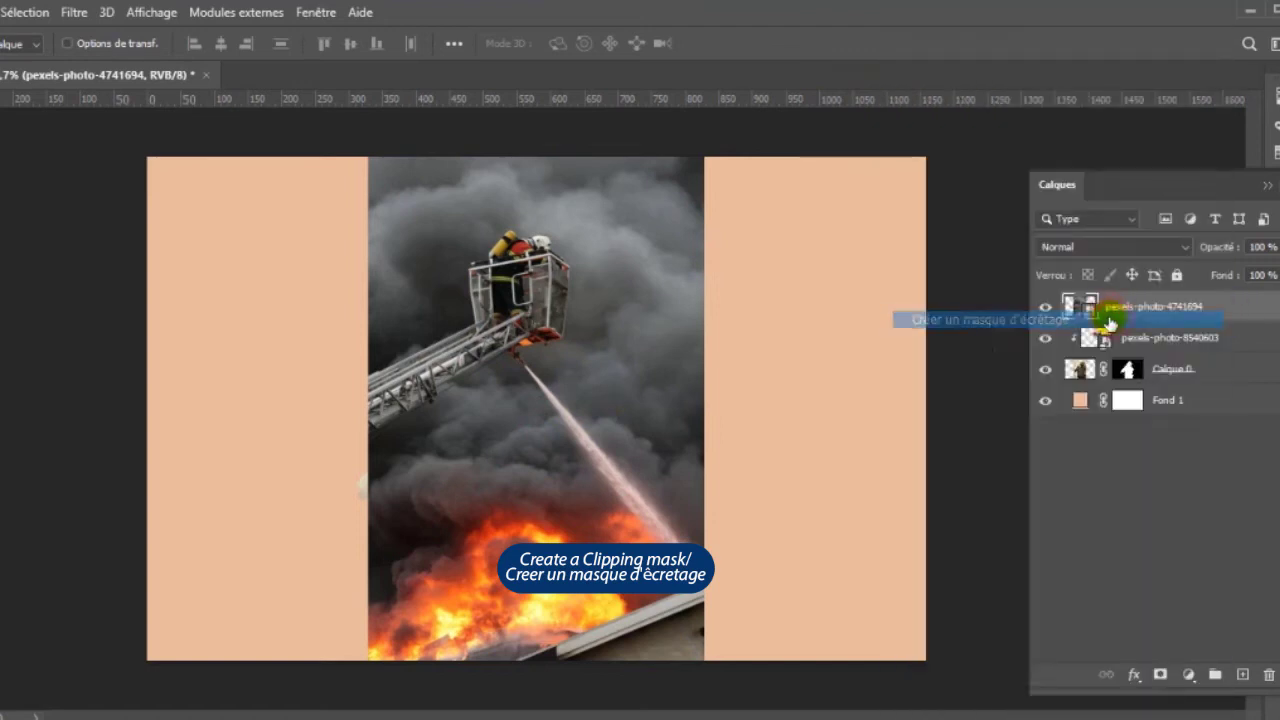
left_click_drag(606, 377, 613, 500)
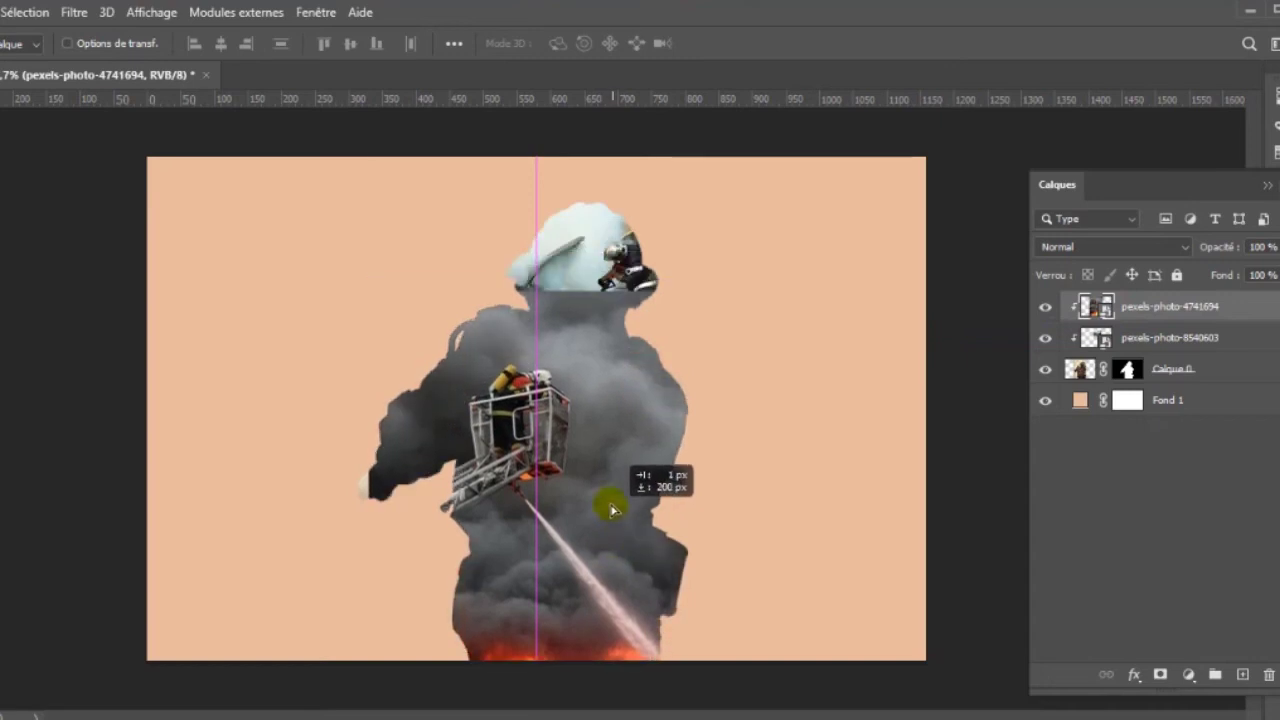
left_click_drag(613, 500, 596, 501)
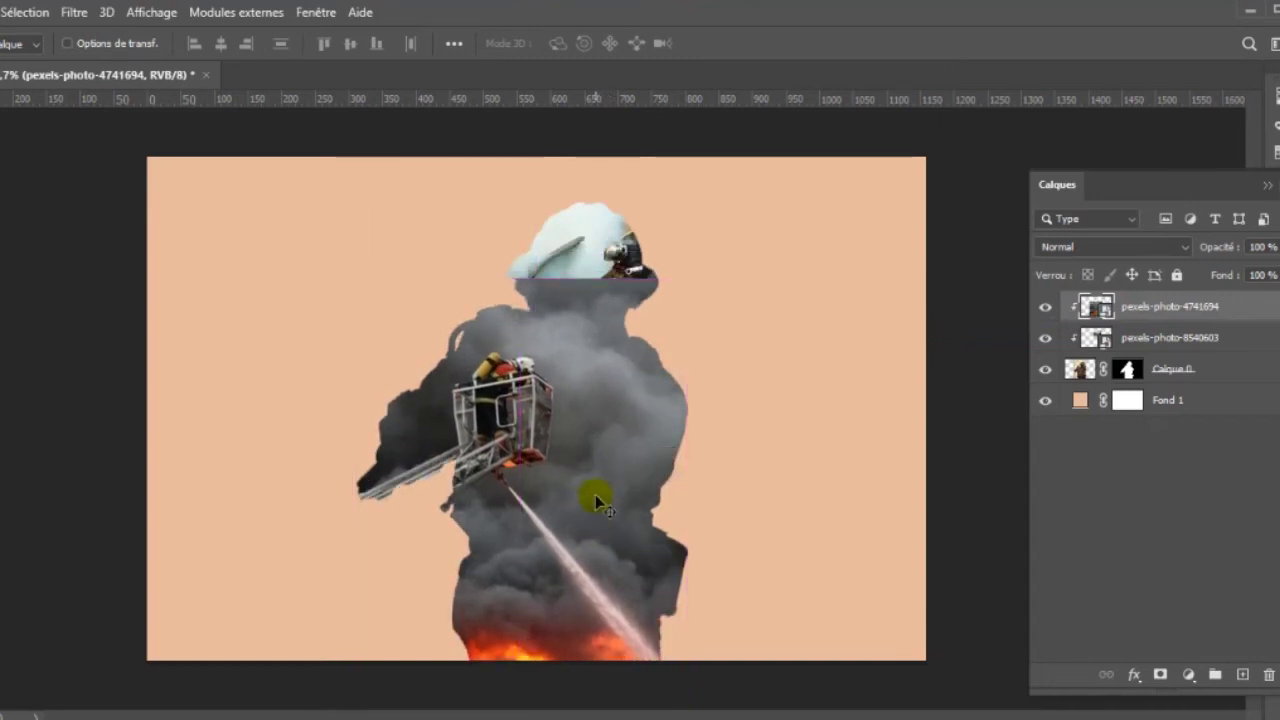
left_click_drag(629, 449, 628, 466)
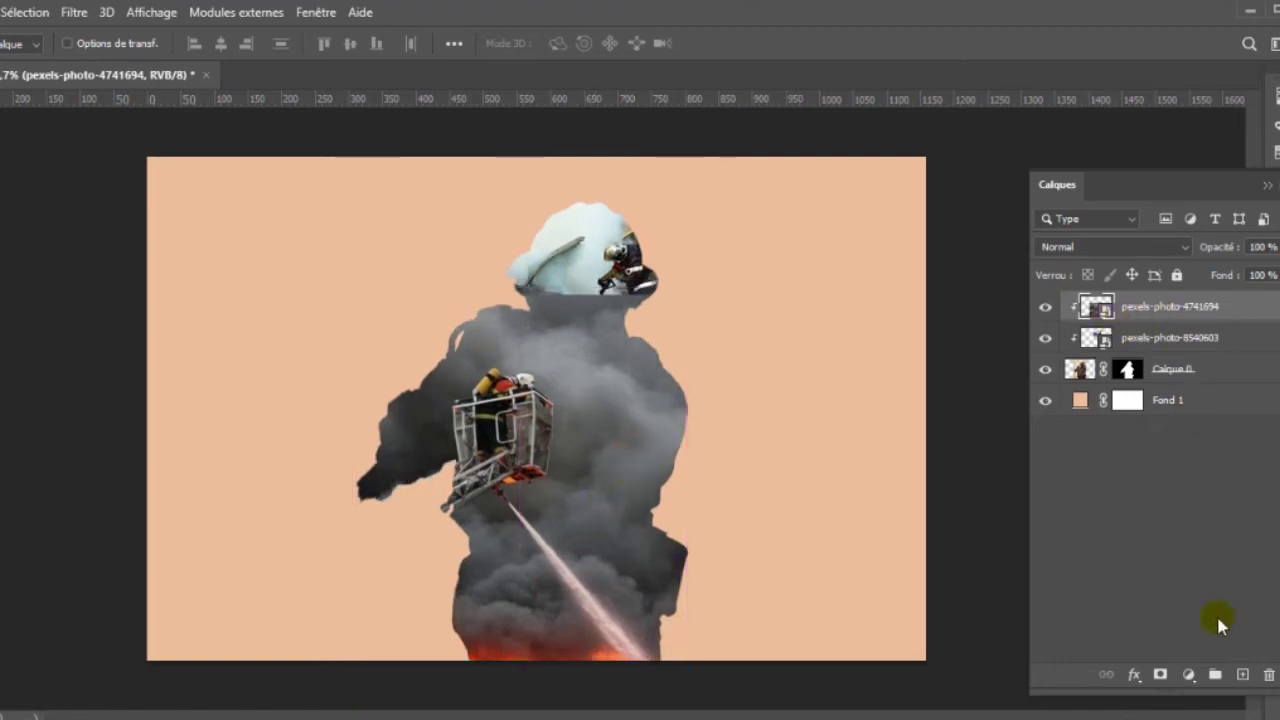
Step: Add layer masks to both clipped photos and hide the smoke layer
left_click(1159, 677)
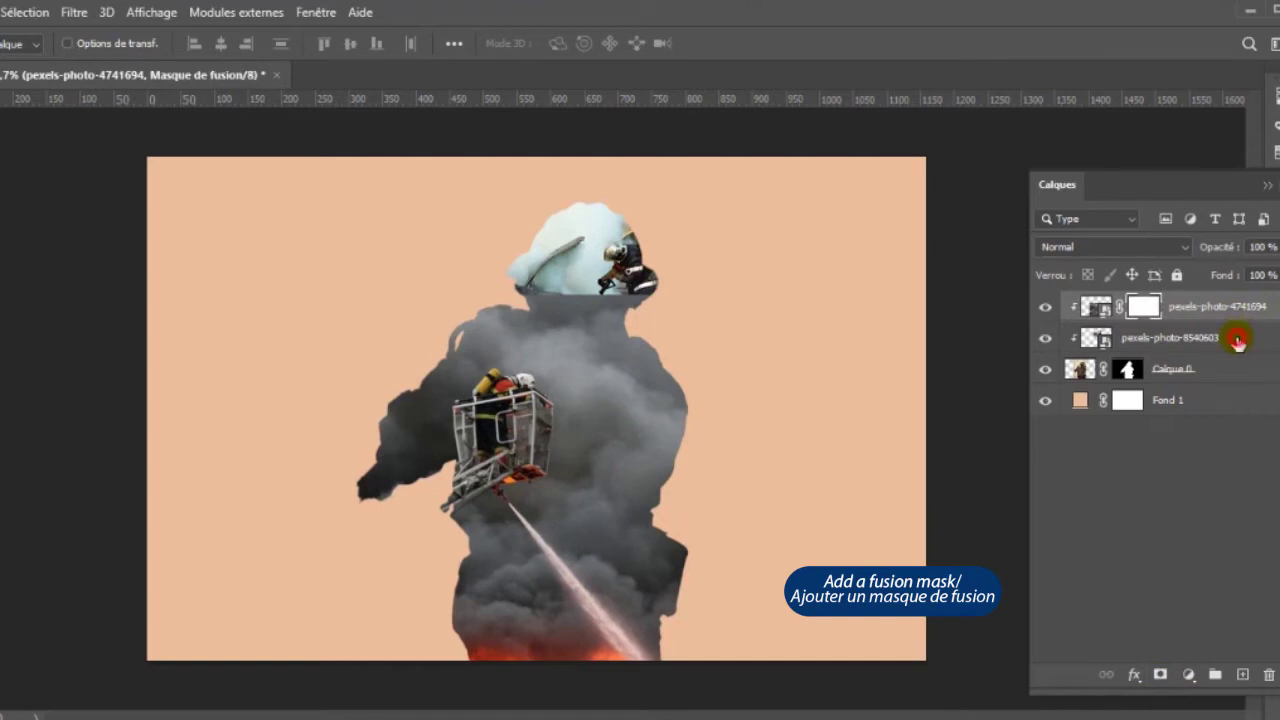
left_click(1240, 341)
left_click(1159, 675)
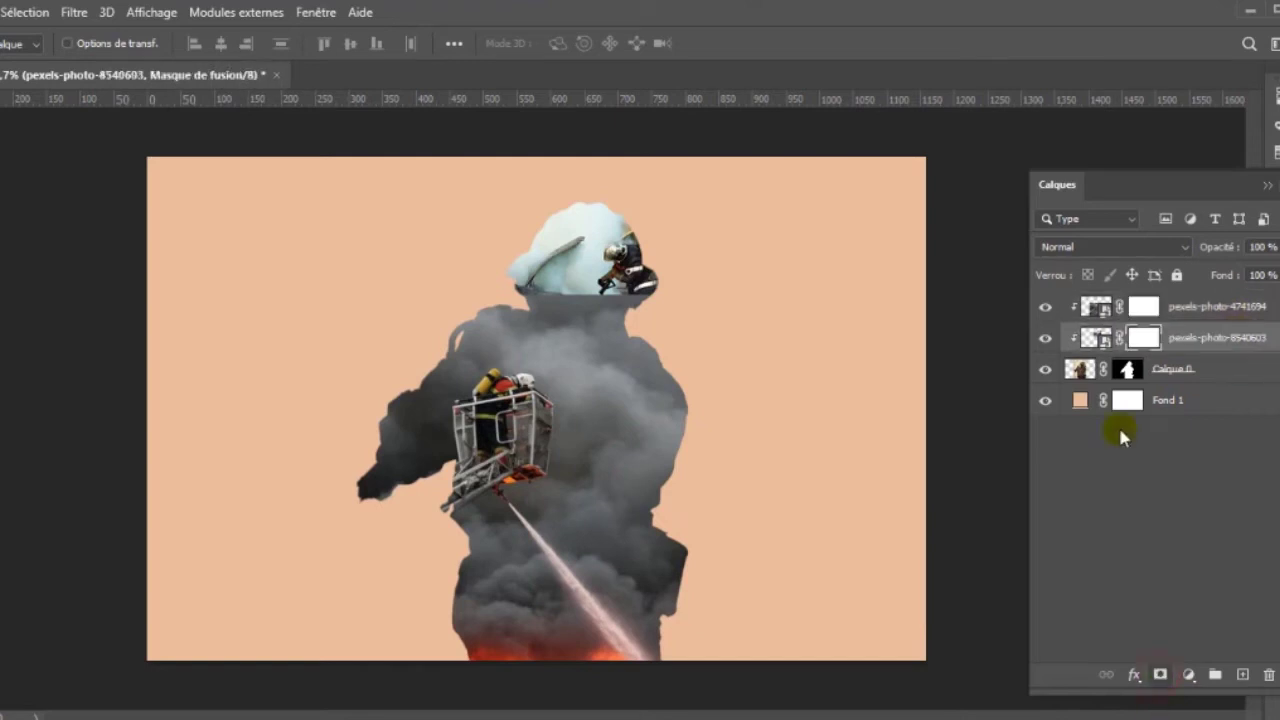
left_click(1044, 309)
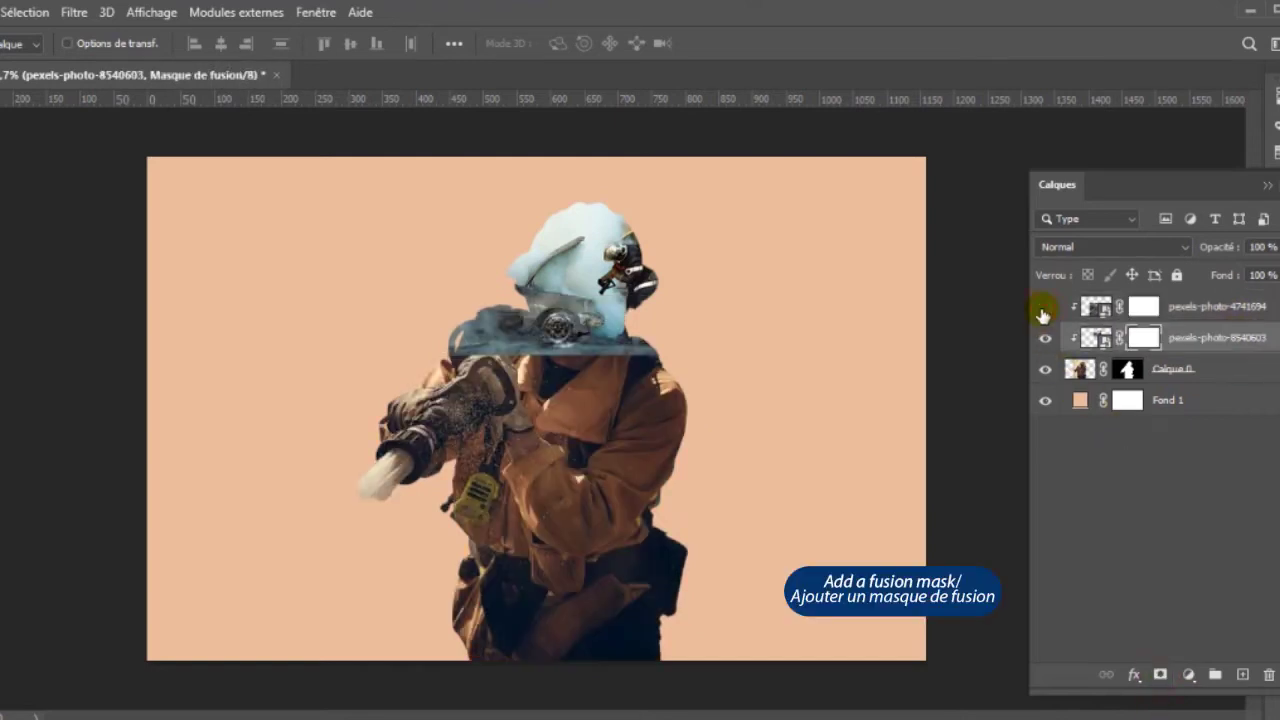
left_click(548, 398)
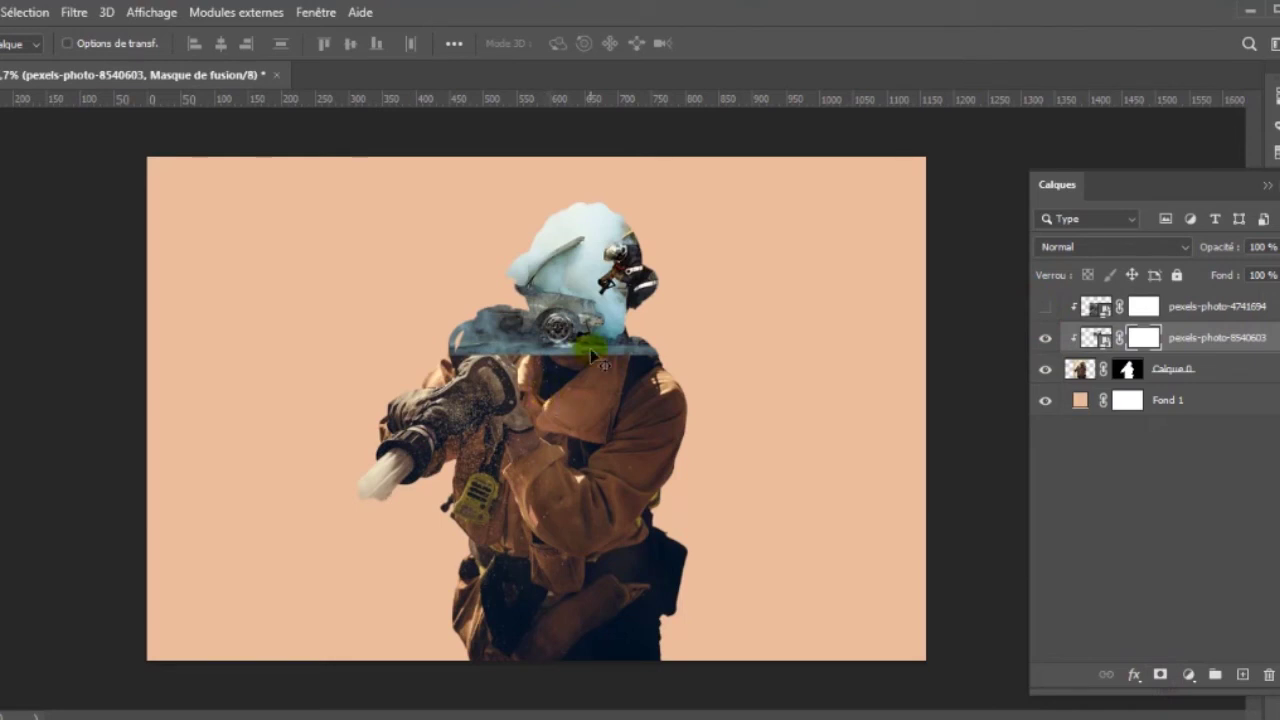
Step: Brush black on the helmet photo's mask to reveal the face, visor and sunglasses
key("b")
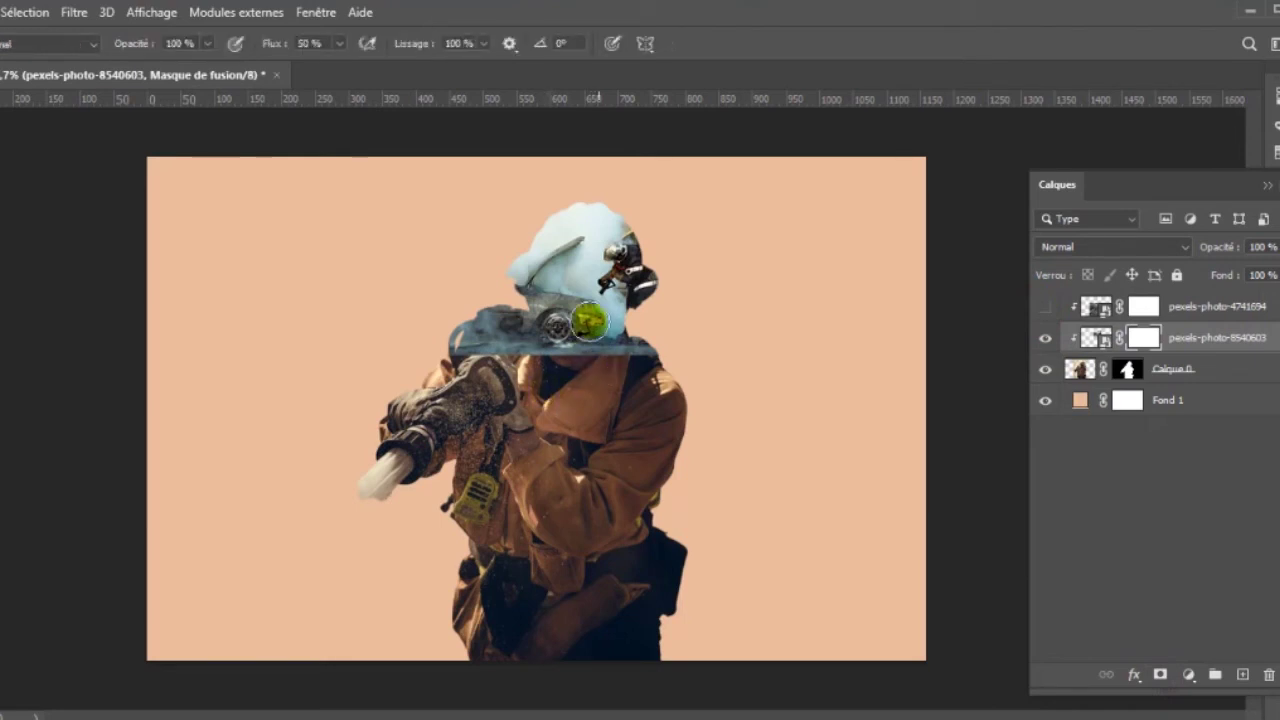
left_click_drag(541, 315, 551, 318)
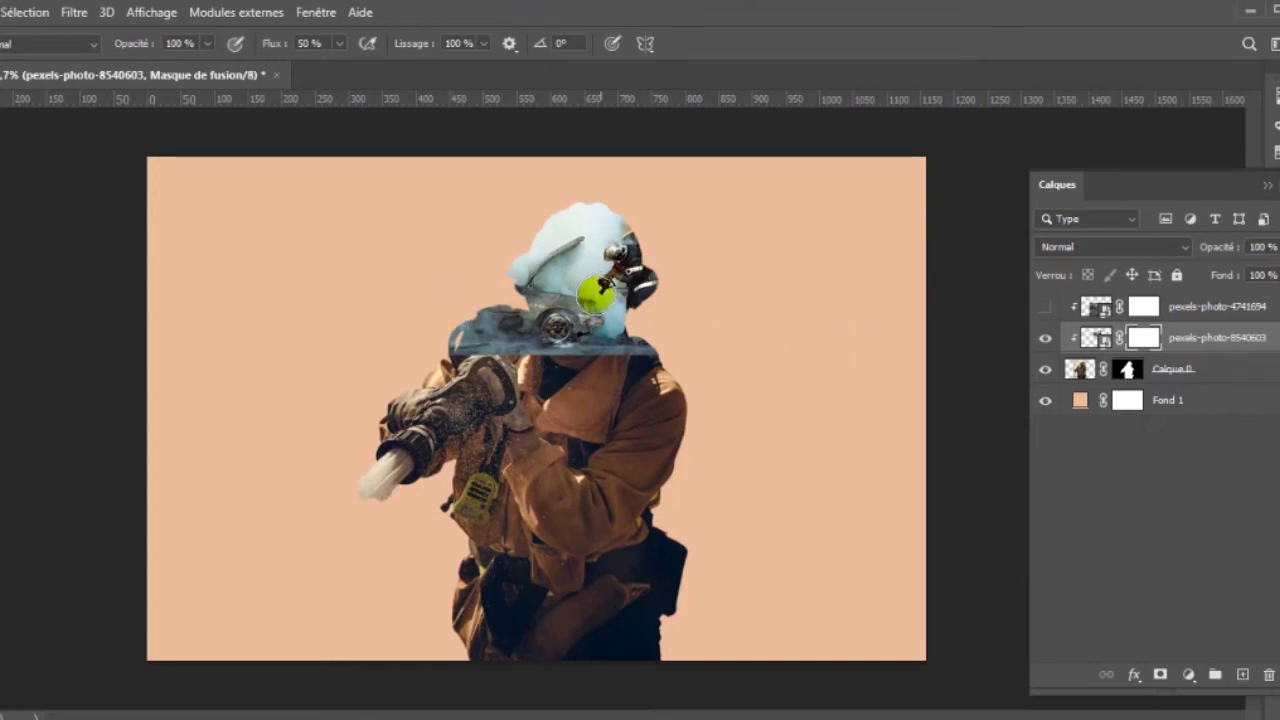
left_click_drag(553, 322, 561, 330)
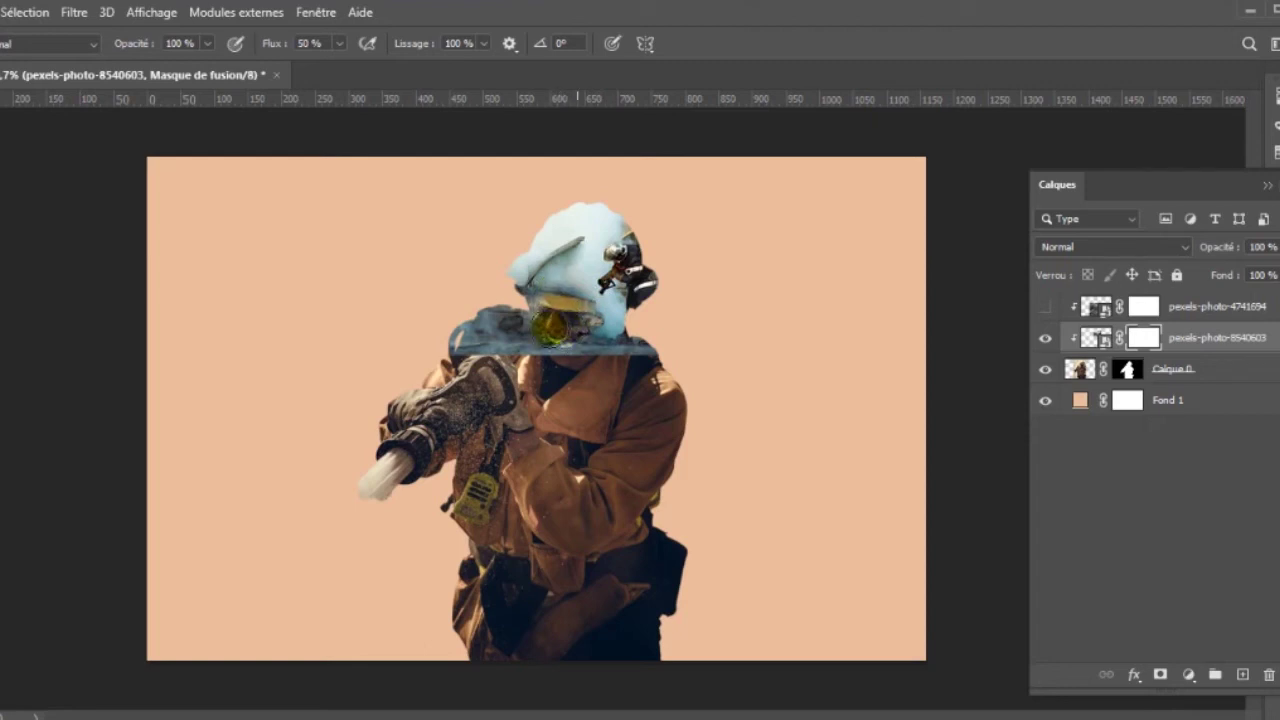
left_click_drag(567, 346, 586, 351)
mouse_move(467, 348)
left_mouse_down()
mouse_move(500, 334)
mouse_move(480, 343)
mouse_move(500, 320)
mouse_move(468, 350)
mouse_move(495, 318)
mouse_move(540, 325)
mouse_move(490, 310)
mouse_move(445, 370)
mouse_move(478, 354)
mouse_move(614, 364)
mouse_move(651, 341)
mouse_move(606, 361)
left_mouse_up()
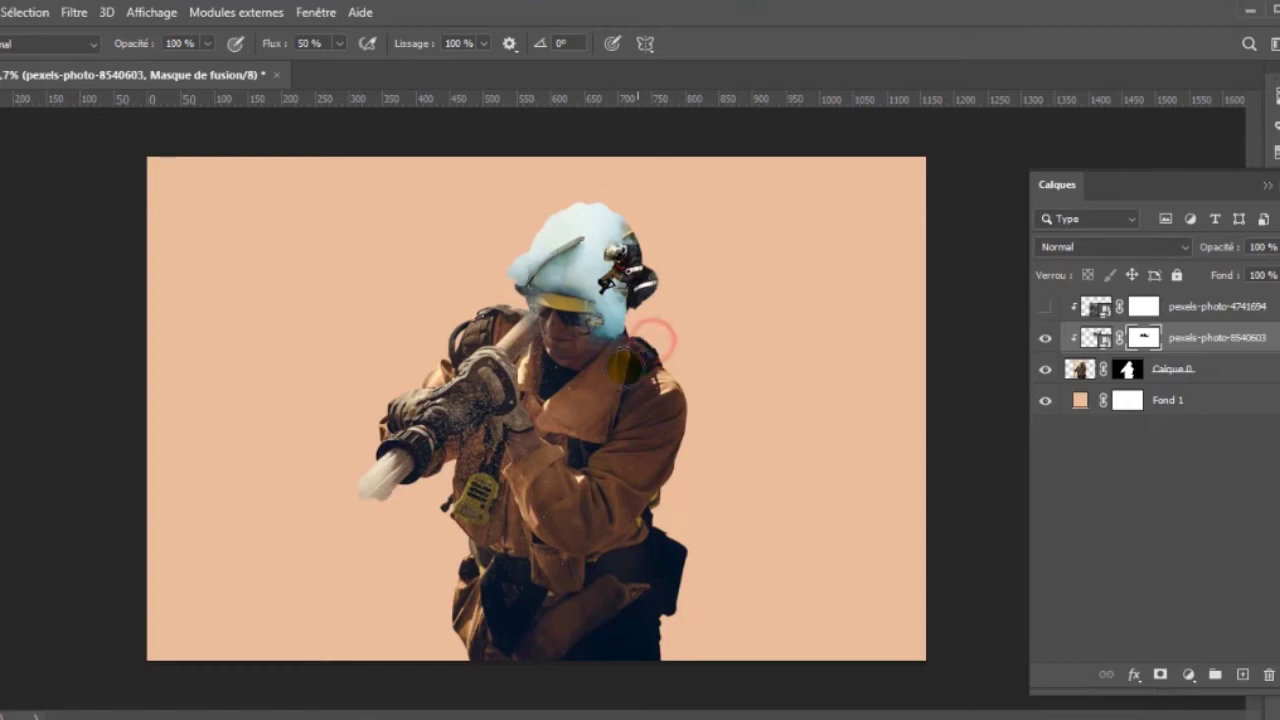
mouse_move(606, 361)
left_mouse_down()
mouse_move(522, 369)
mouse_move(565, 357)
mouse_move(530, 311)
mouse_move(569, 325)
left_mouse_up()
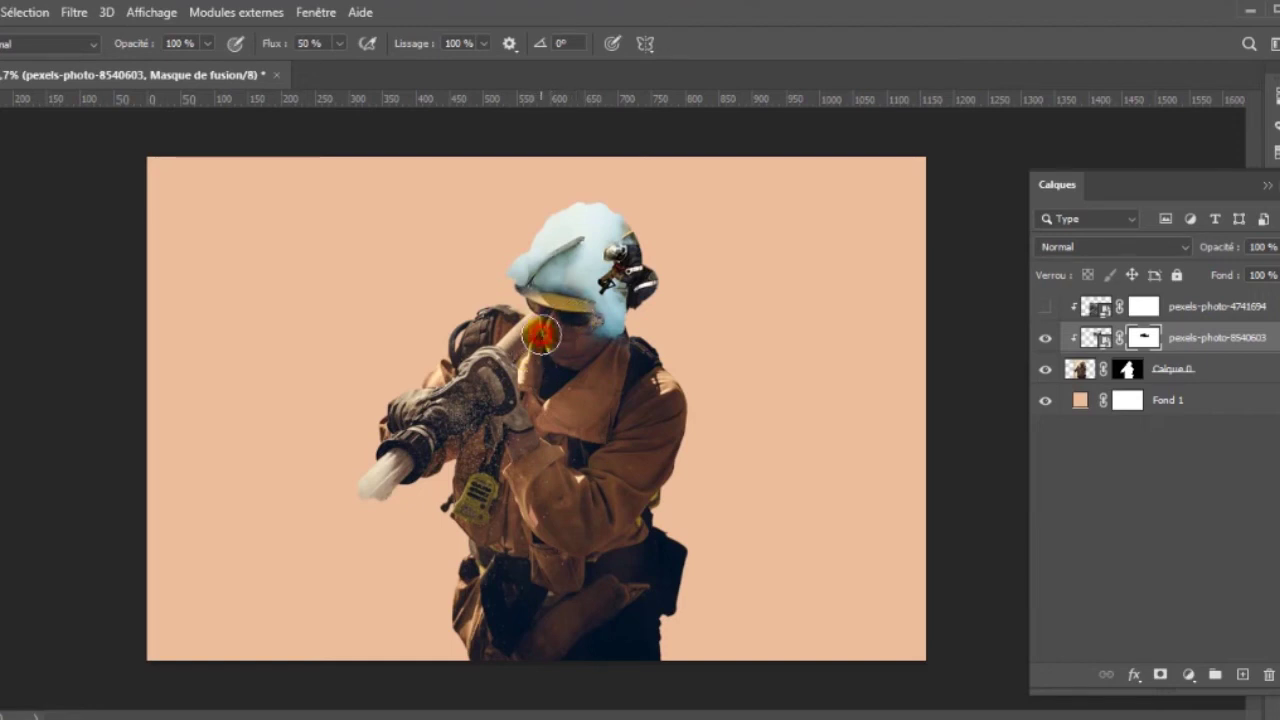
left_click(564, 327)
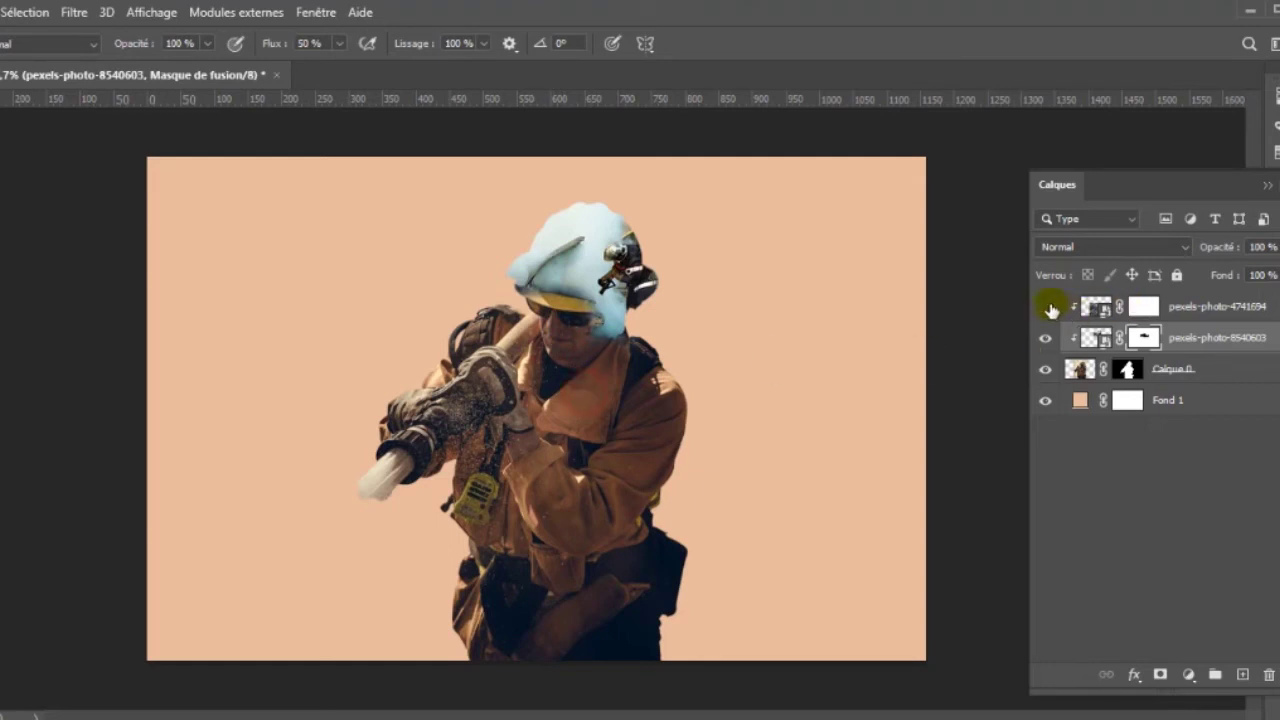
left_click(1045, 306)
Step: Paint the smoke photo's mask to uncover the face and arm near the helmet
left_click(1151, 306)
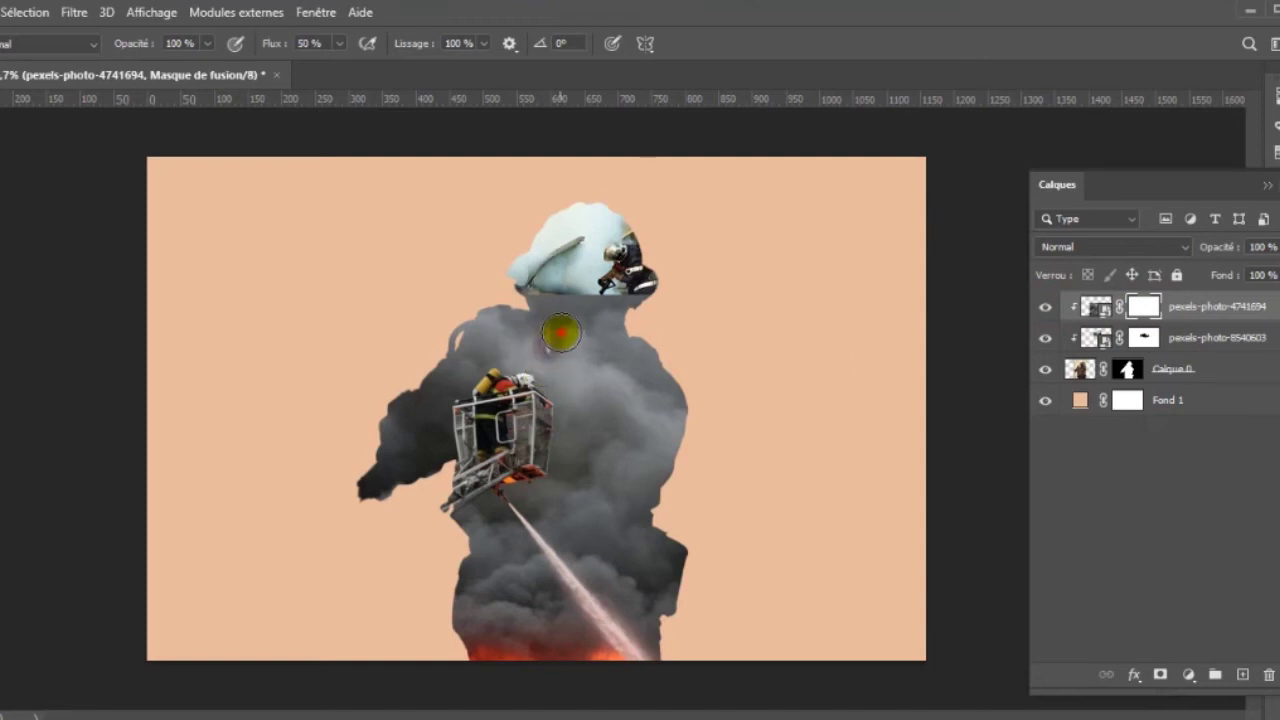
mouse_move(560, 316)
left_mouse_down()
mouse_move(540, 308)
mouse_move(567, 308)
left_mouse_up()
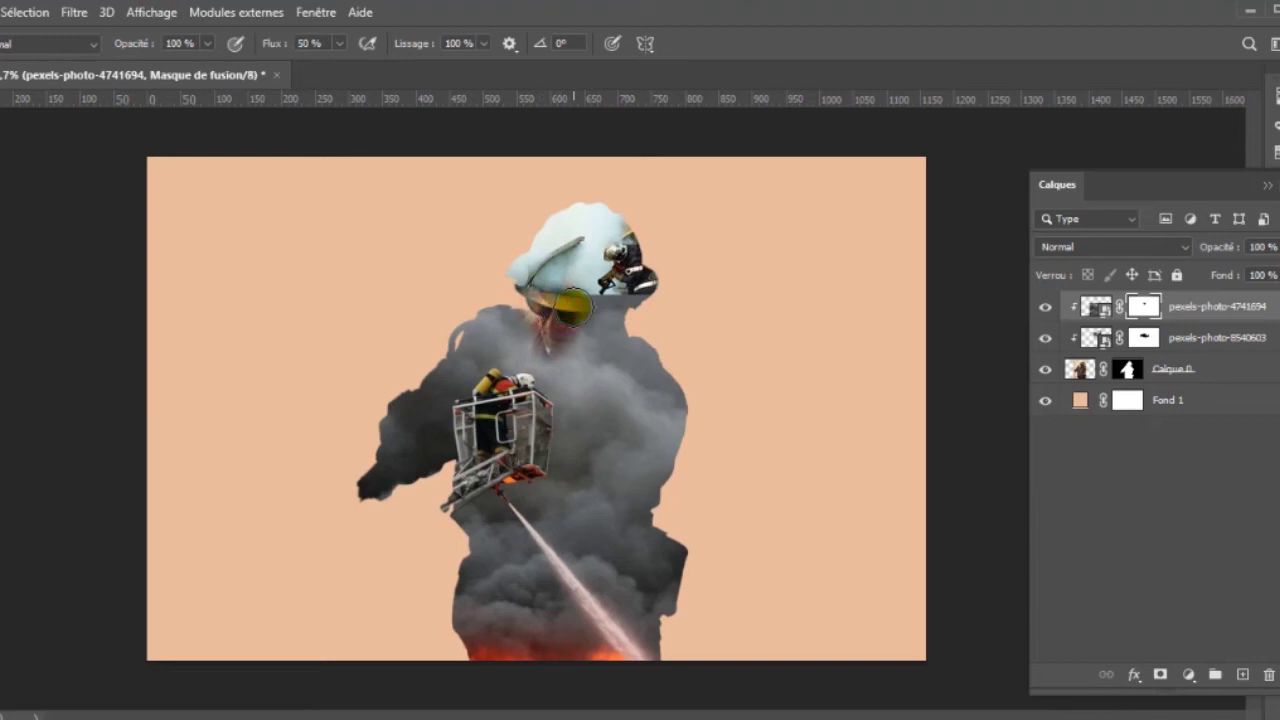
mouse_move(603, 306)
left_mouse_down()
mouse_move(628, 322)
mouse_move(589, 346)
mouse_move(541, 425)
left_mouse_up()
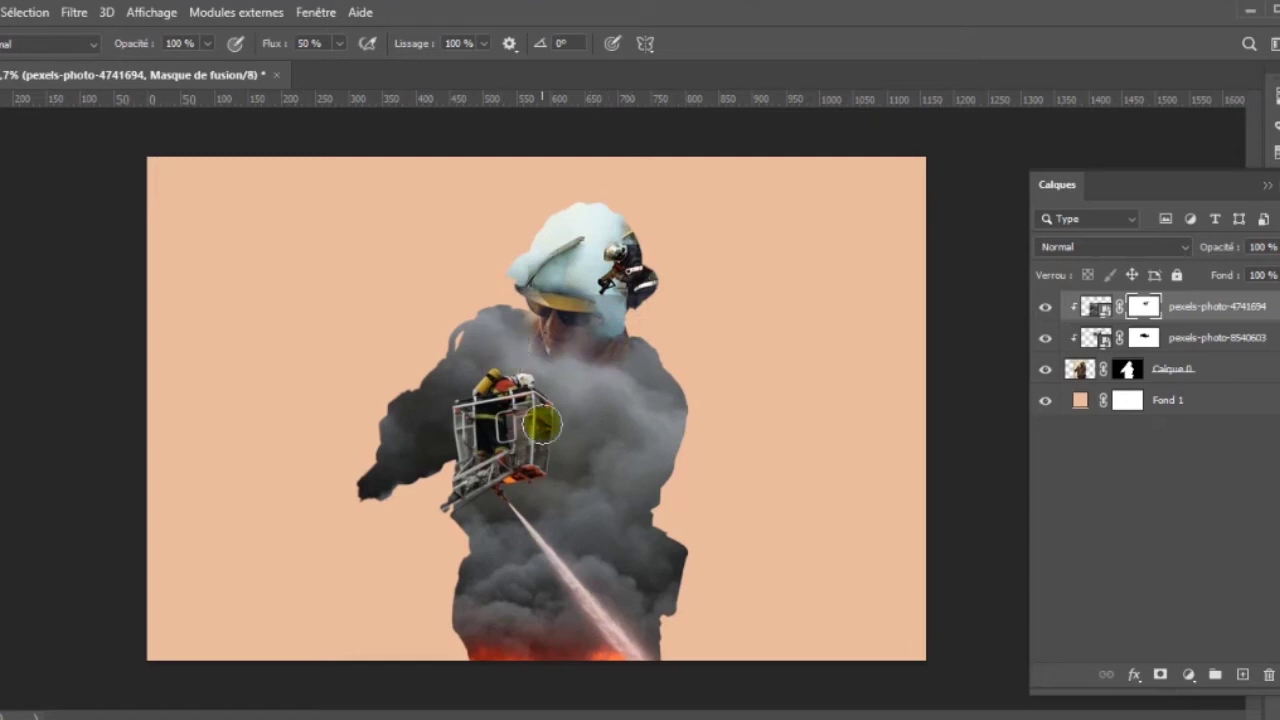
mouse_move(541, 425)
left_mouse_down()
mouse_move(422, 488)
mouse_move(472, 463)
left_mouse_up()
Step: Brush the smoke mask to reveal the hand, jacket chest and right shoulder
key("b")
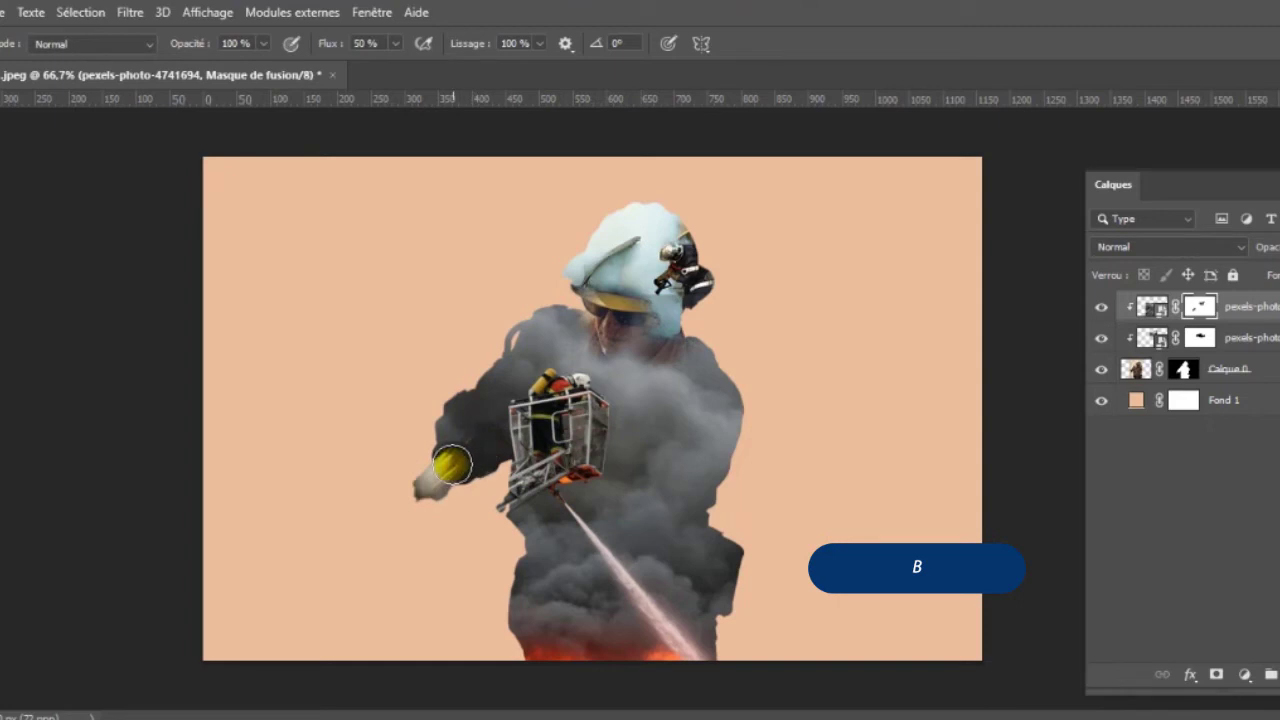
mouse_move(494, 411)
left_mouse_down()
mouse_move(514, 363)
mouse_move(457, 425)
mouse_move(523, 346)
mouse_move(546, 357)
left_mouse_up()
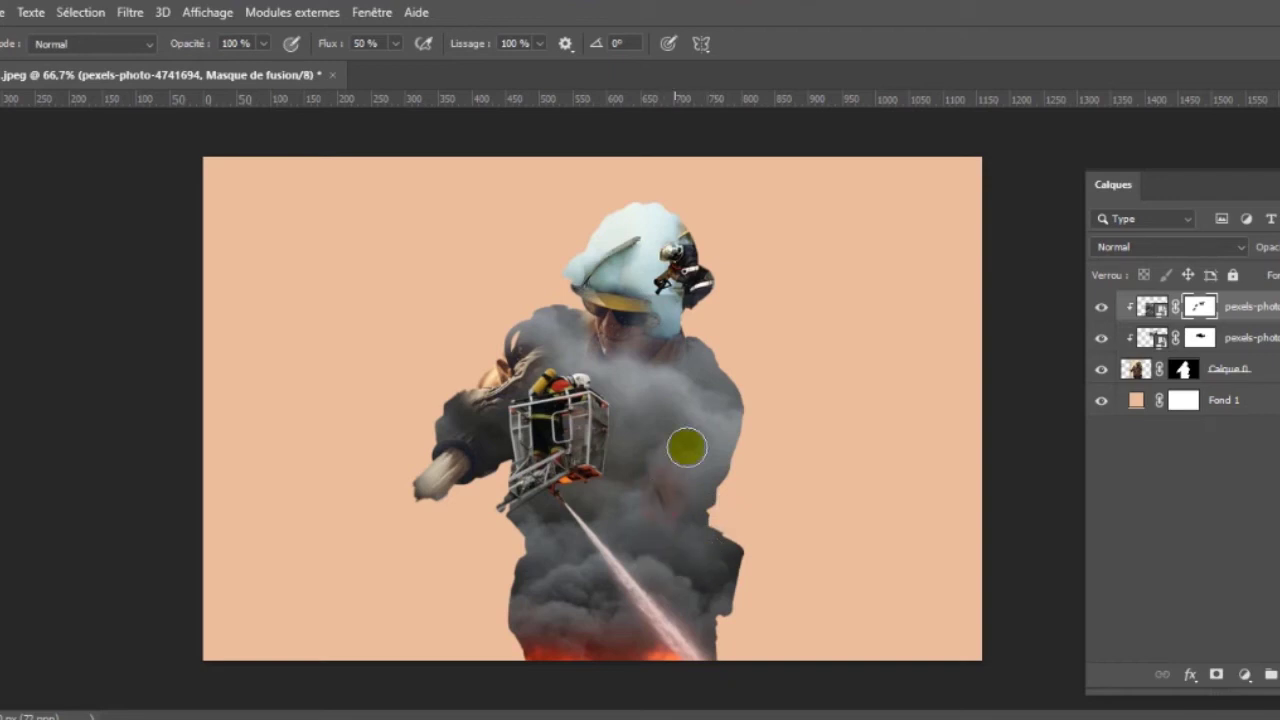
mouse_move(693, 447)
left_mouse_down()
mouse_move(674, 457)
mouse_move(694, 406)
mouse_move(709, 447)
mouse_move(703, 380)
mouse_move(723, 389)
mouse_move(714, 457)
mouse_move(689, 503)
mouse_move(718, 471)
mouse_move(682, 494)
mouse_move(662, 479)
mouse_move(726, 449)
left_mouse_up()
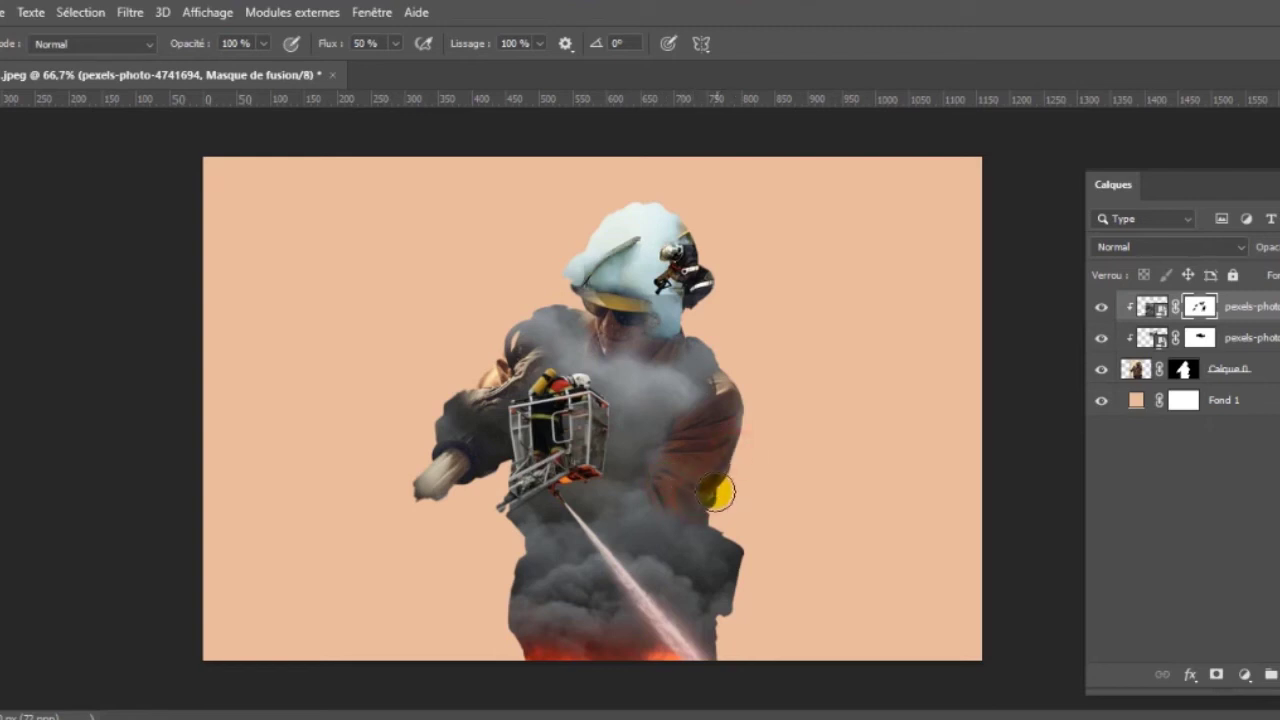
mouse_move(703, 501)
left_mouse_down()
mouse_move(734, 434)
mouse_move(712, 490)
mouse_move(730, 457)
left_mouse_up()
left_click_drag(749, 394, 739, 370)
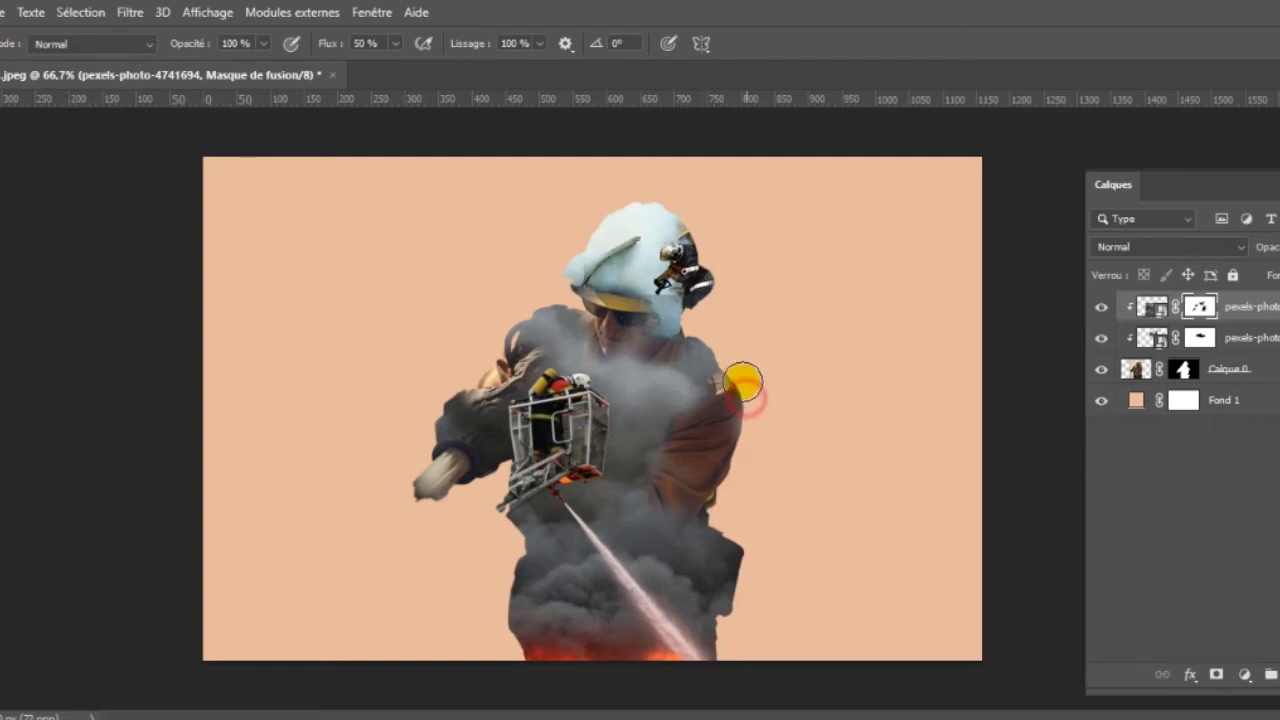
left_click_drag(640, 370, 612, 353)
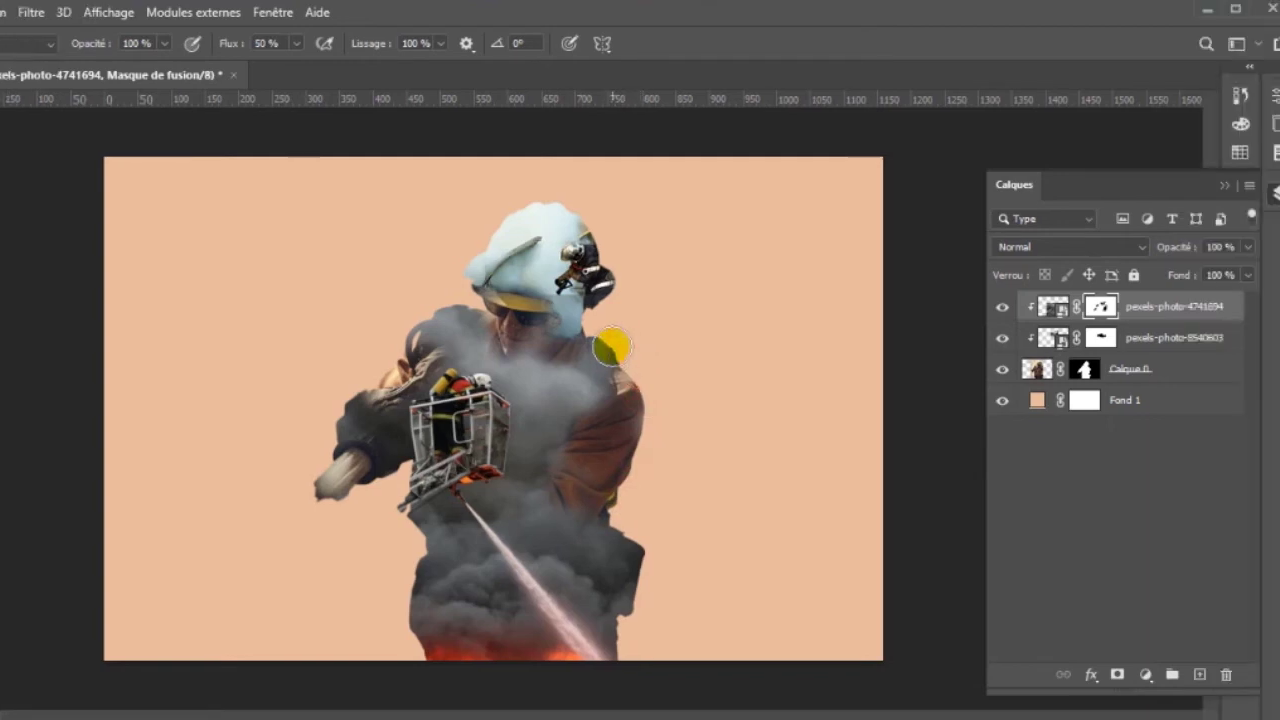
mouse_move(601, 348)
left_mouse_down()
mouse_move(640, 394)
mouse_move(606, 363)
mouse_move(637, 442)
mouse_move(577, 486)
mouse_move(646, 389)
mouse_move(591, 471)
mouse_move(645, 372)
mouse_move(629, 357)
mouse_move(651, 385)
mouse_move(612, 470)
left_mouse_up()
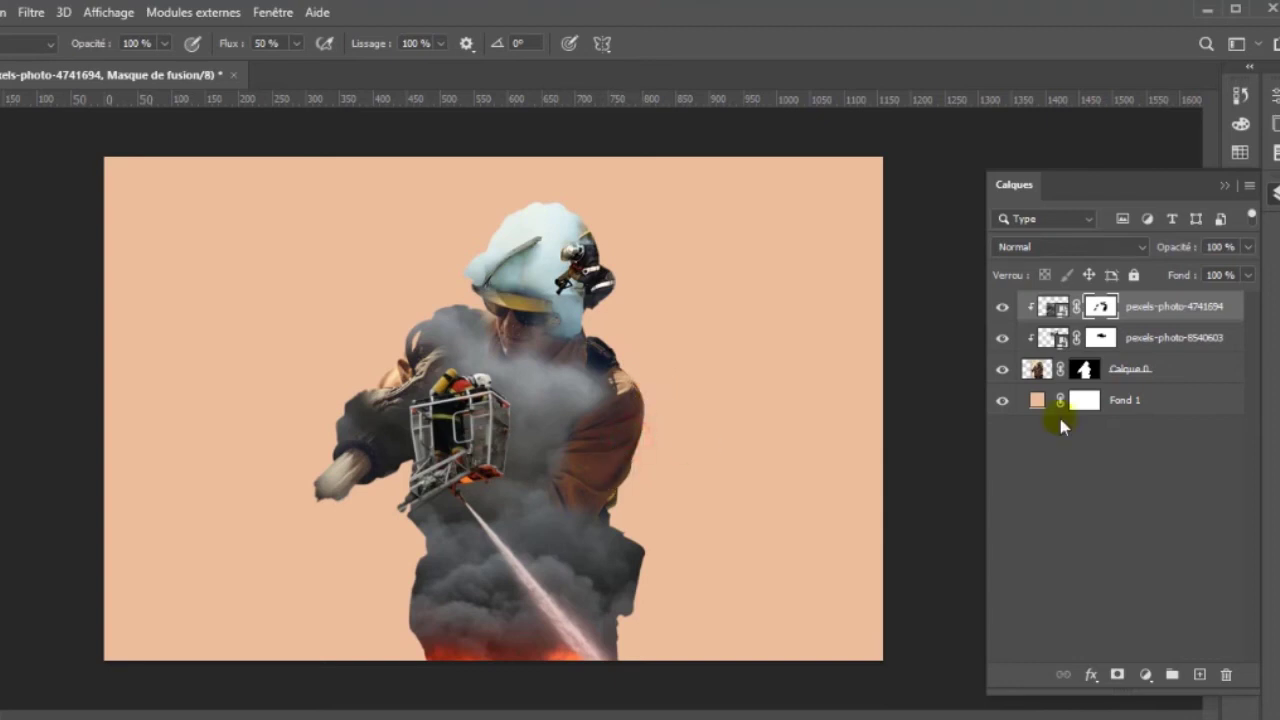
Step: Recolour the Fond 1 fill to #e6f1eb, sampled from the helmet
left_click(1038, 401)
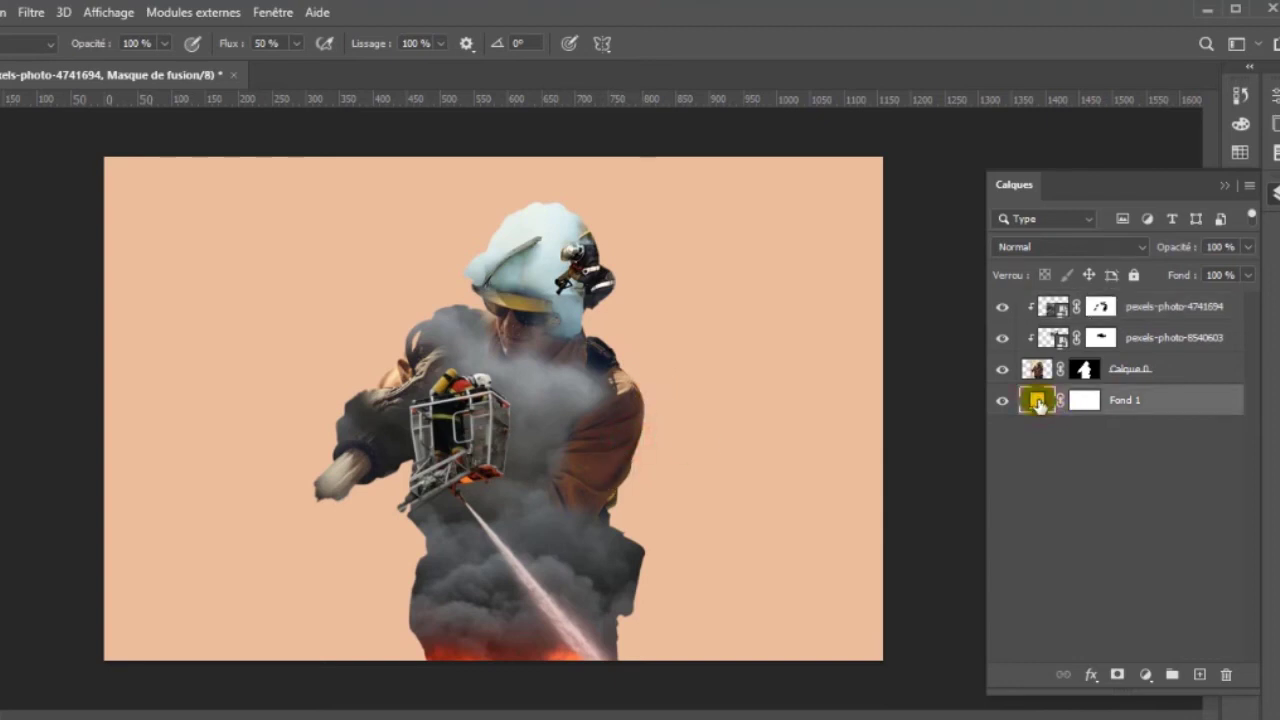
double_click(1038, 401)
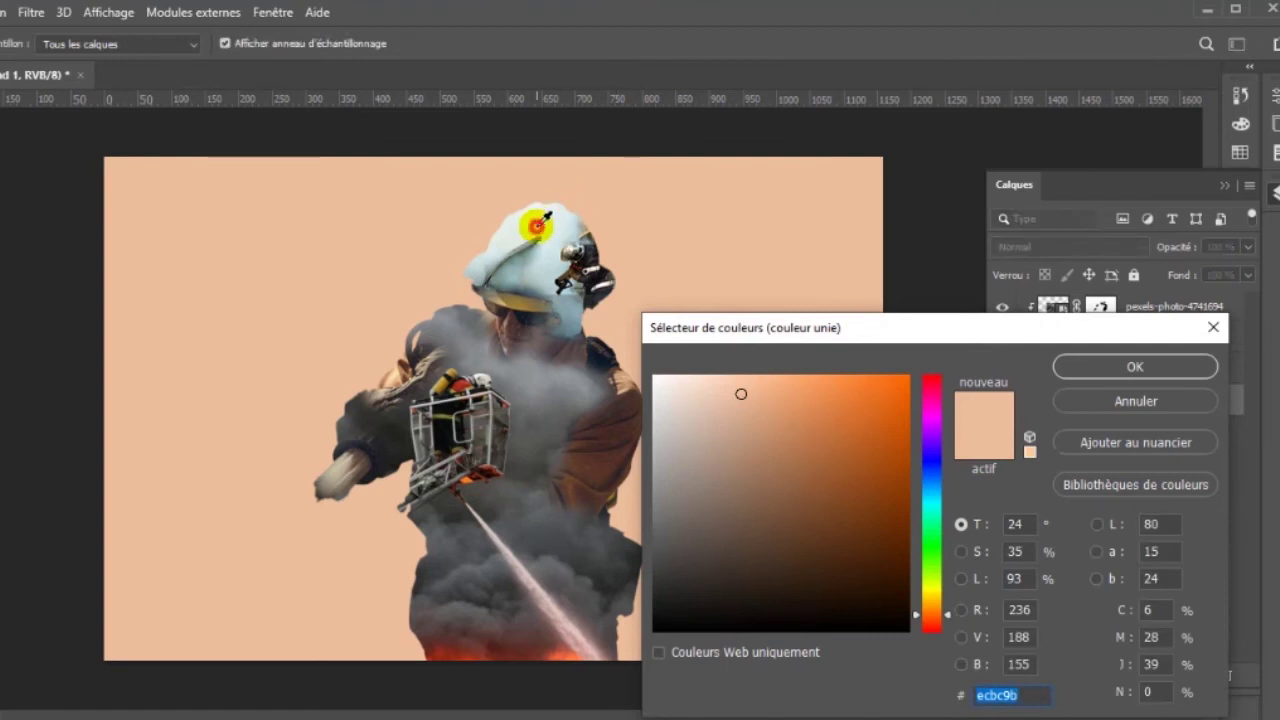
left_click(537, 226)
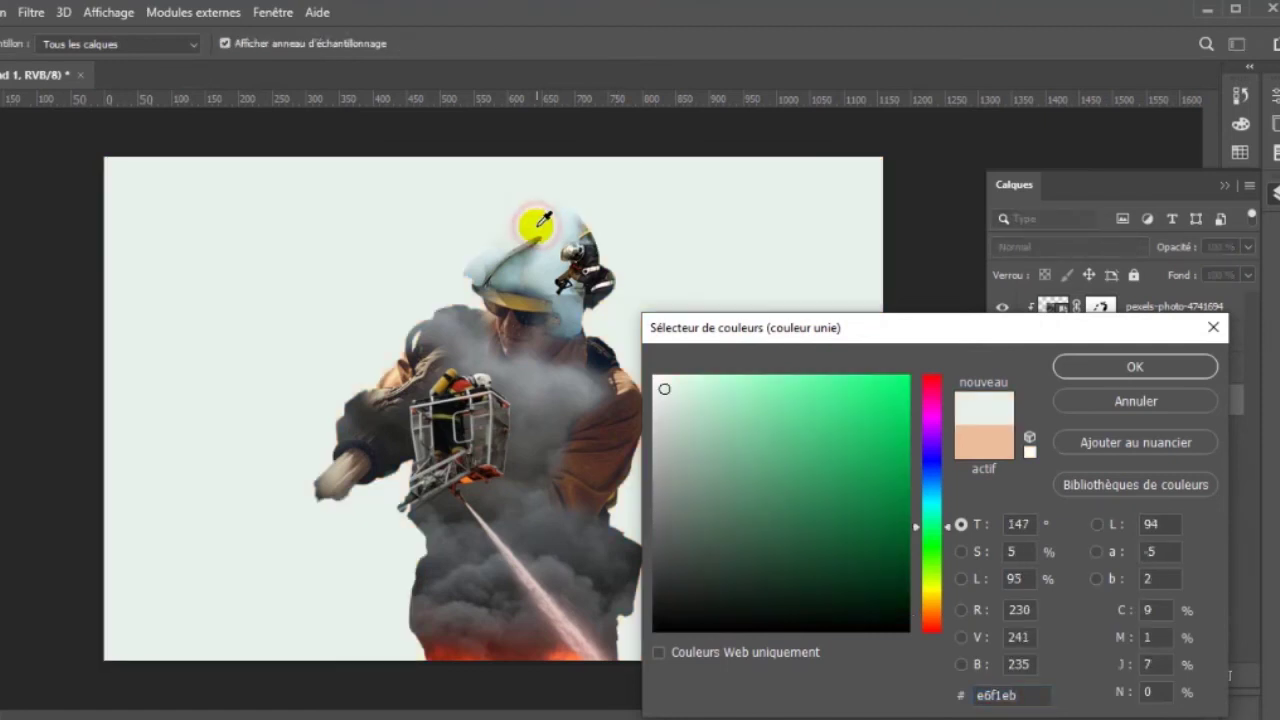
left_click(1127, 368)
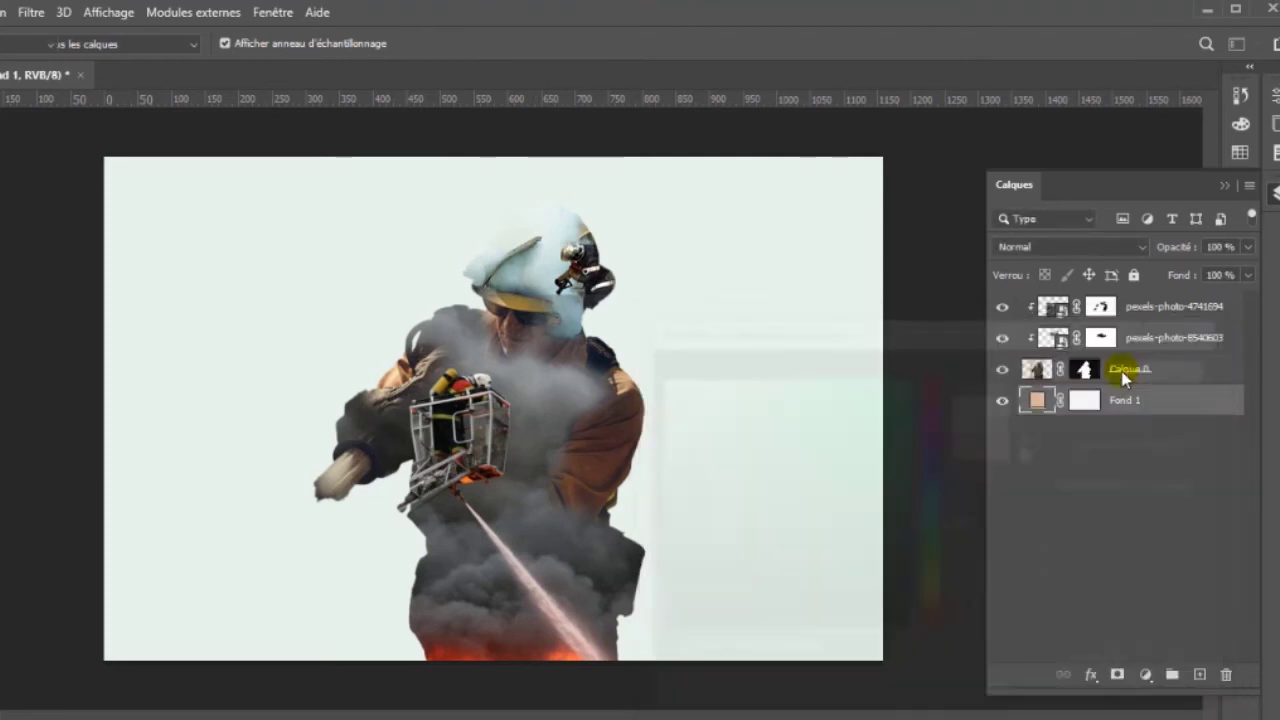
Step: Brush over the helmet top on Calque 0's layer mask to blend its edge into the background
left_click(1085, 370)
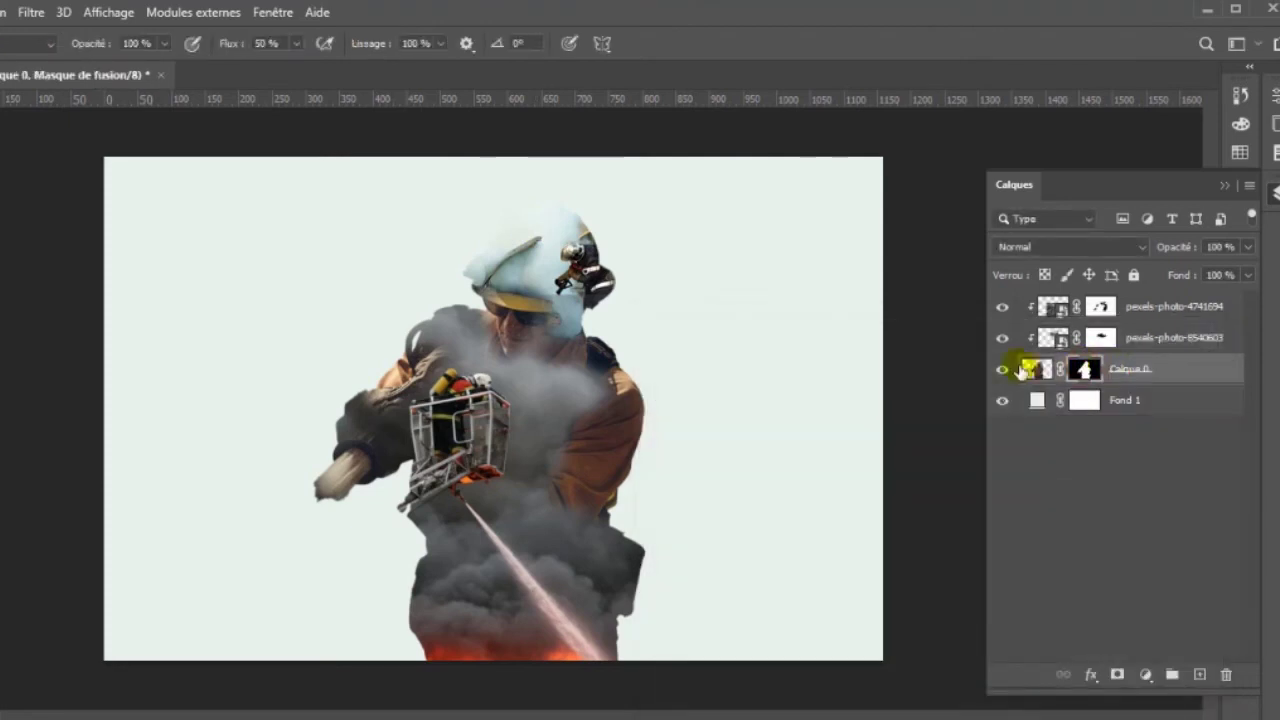
left_click(556, 233)
left_click_drag(556, 233, 536, 218)
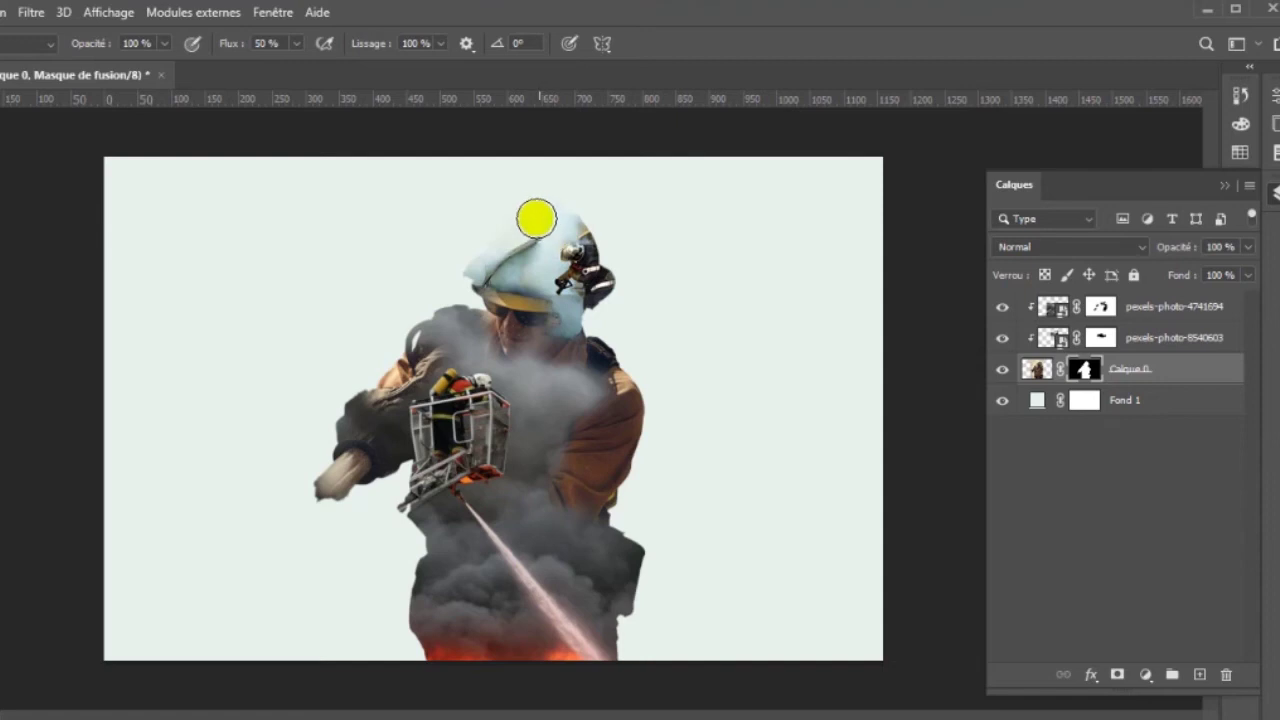
left_click(555, 207)
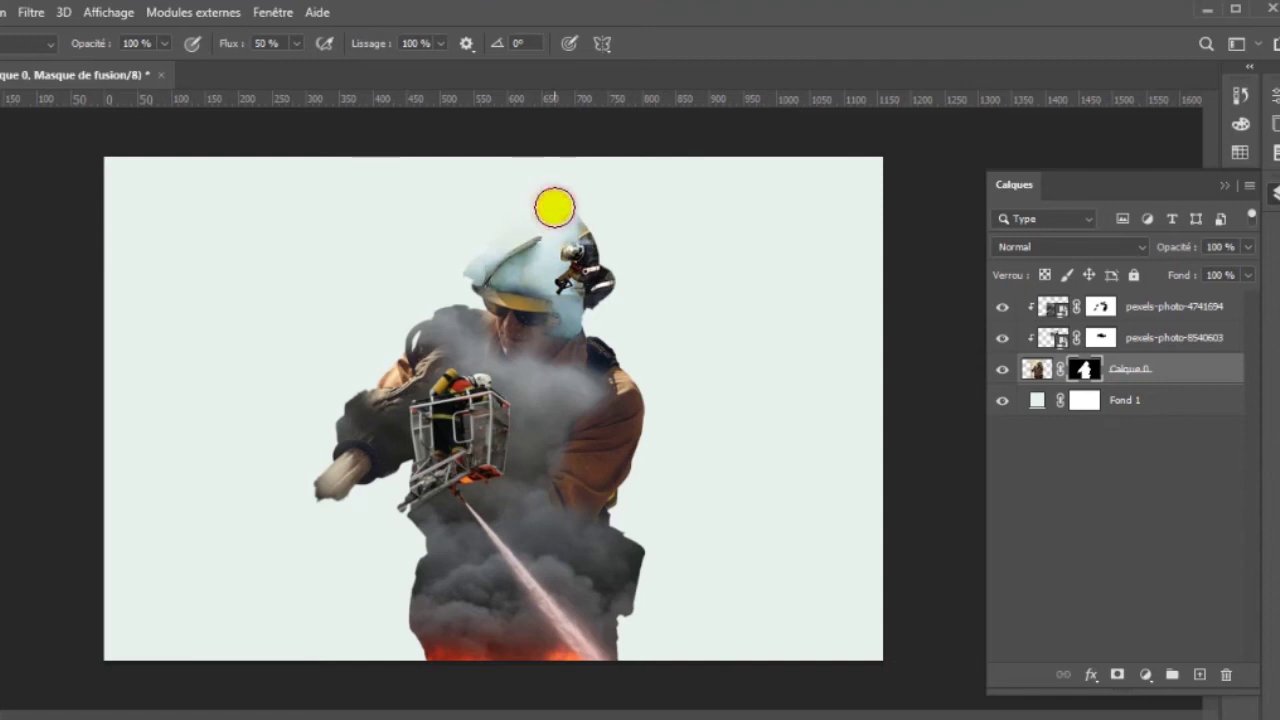
key("b")
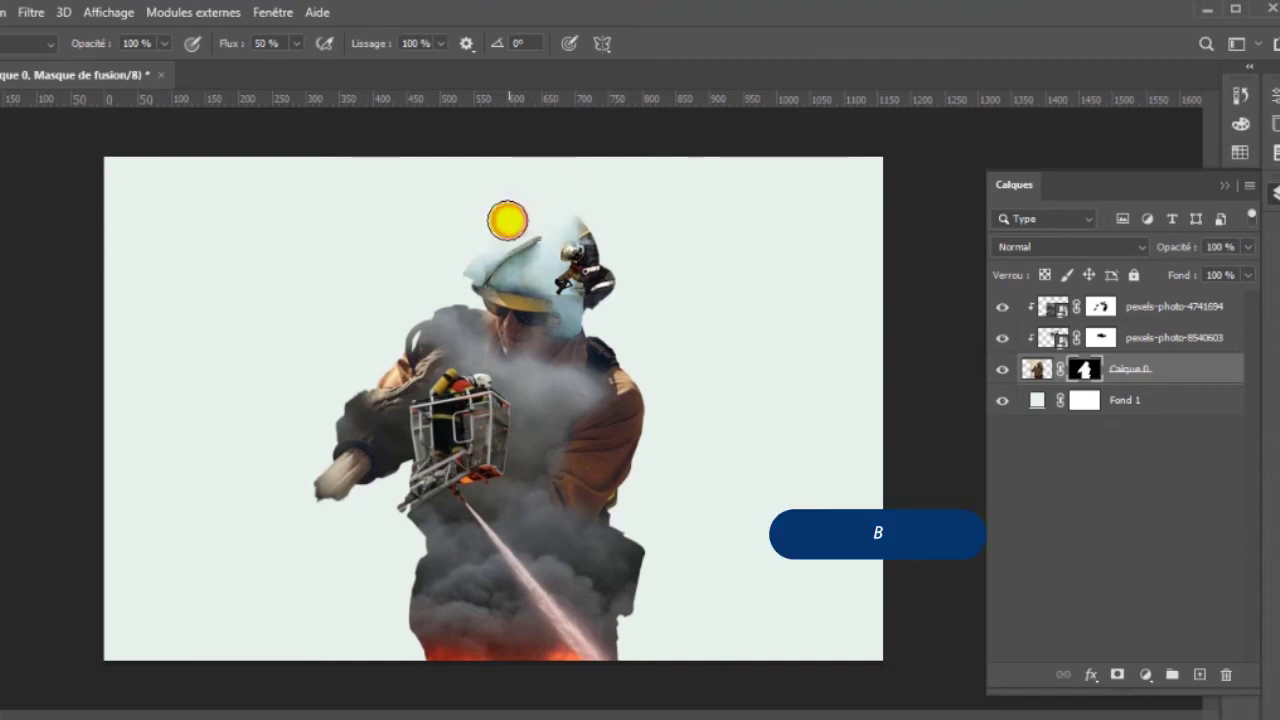
left_click(530, 210)
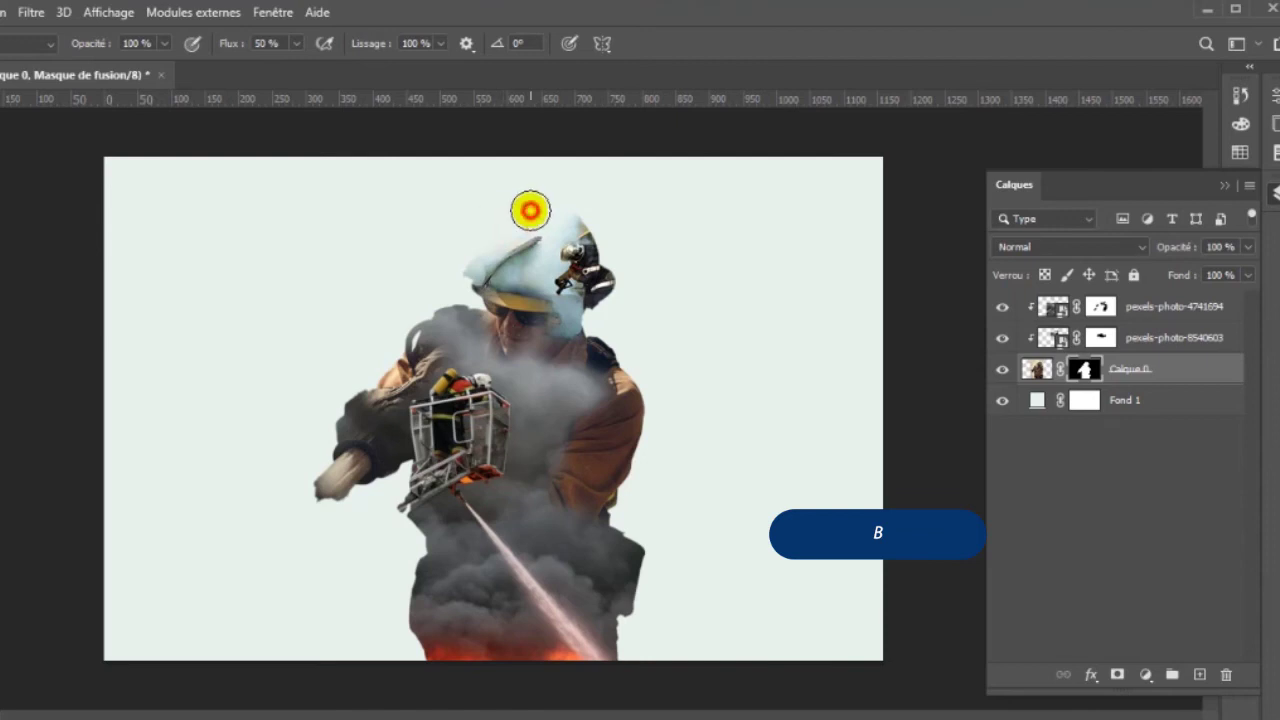
mouse_move(547, 216)
left_mouse_down()
mouse_move(503, 220)
mouse_move(475, 193)
mouse_move(549, 189)
left_mouse_up()
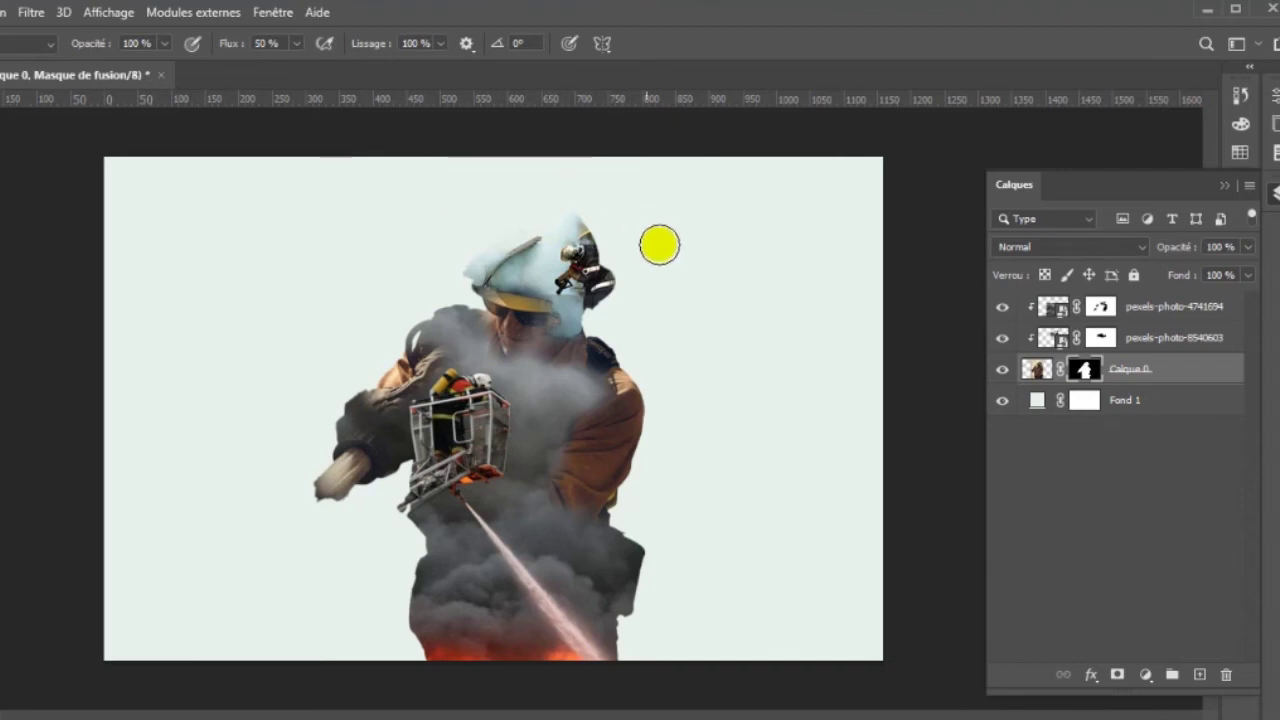
key("ctrl+j")
left_click(500, 197)
Step: Duplicate Calque 0, hide the original, and desaturate the Calque 0 copie to greyscale
left_click(535, 198)
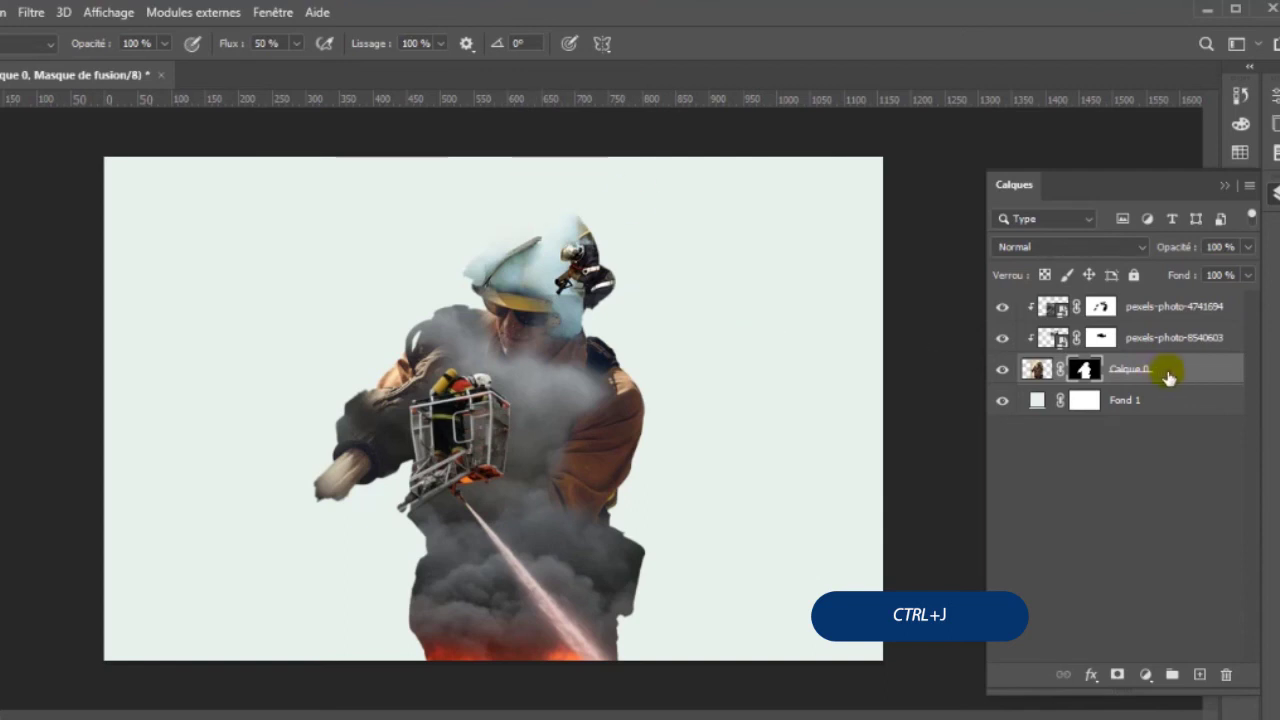
key("ctrl+j")
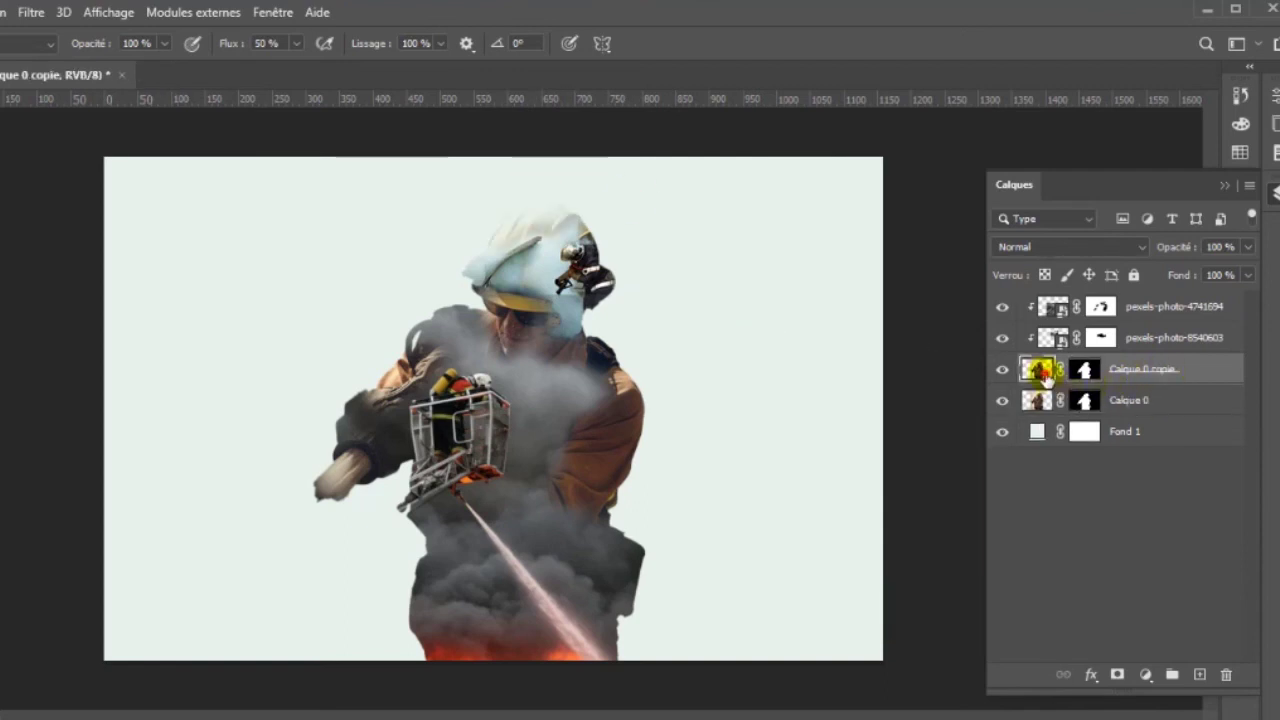
left_click(1003, 400)
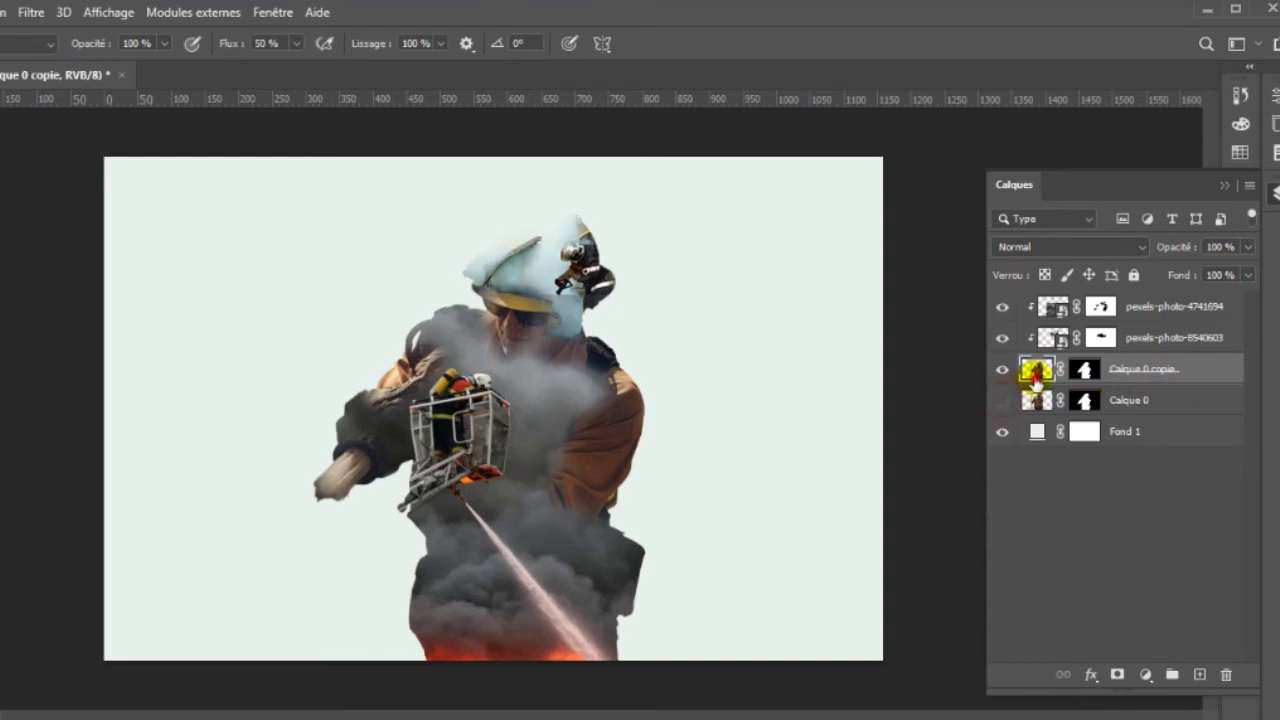
key("ctrl+shift+u")
left_click(1174, 306)
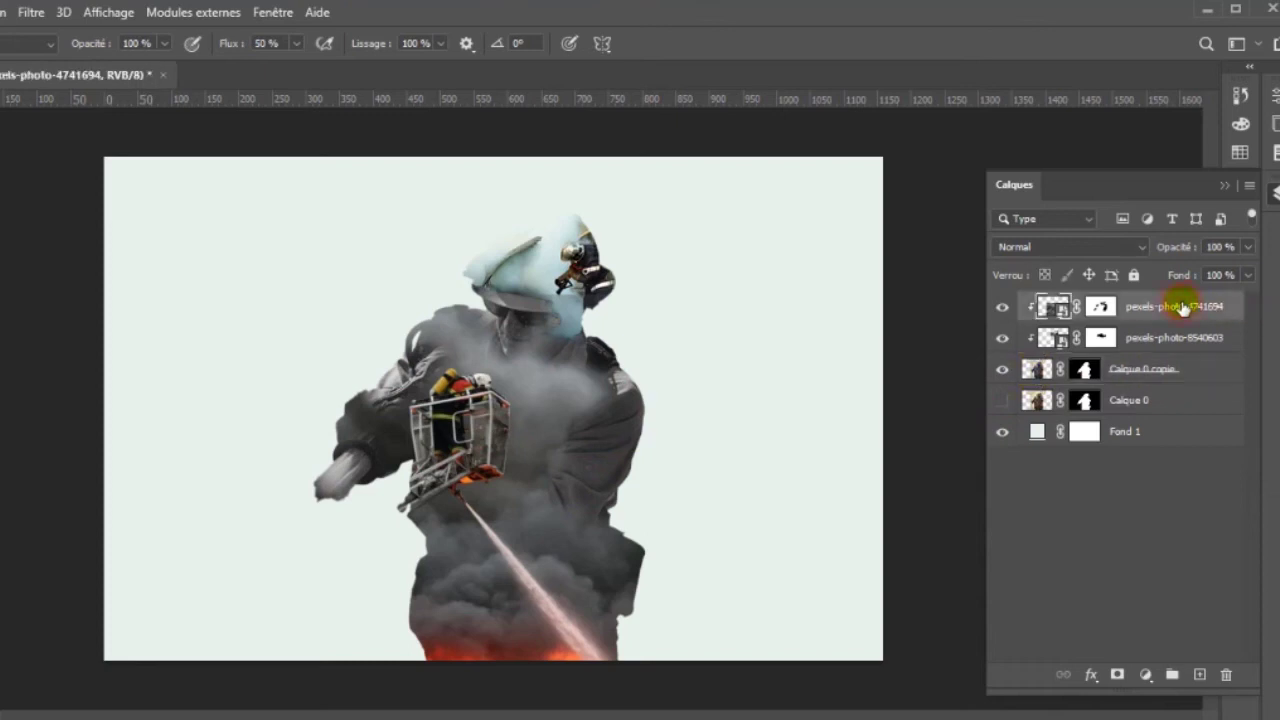
Step: Add a Color Balance adjustment layer
left_click(1146, 674)
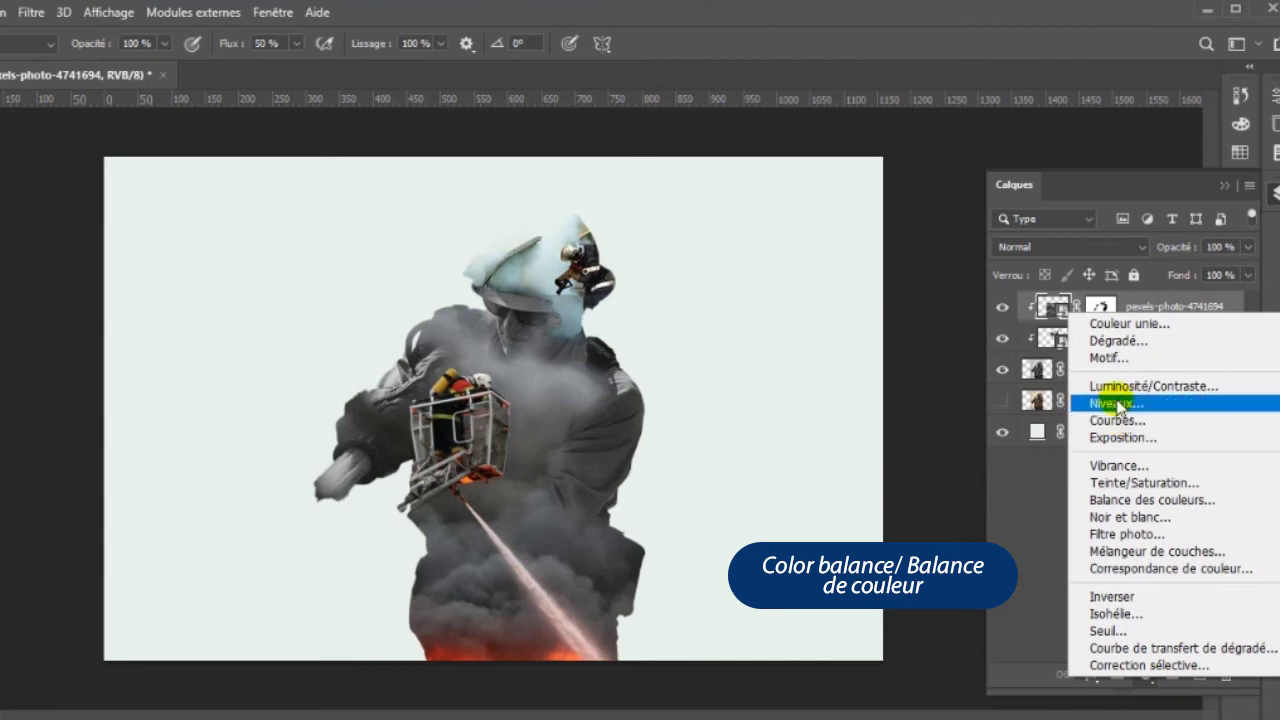
left_click(1130, 500)
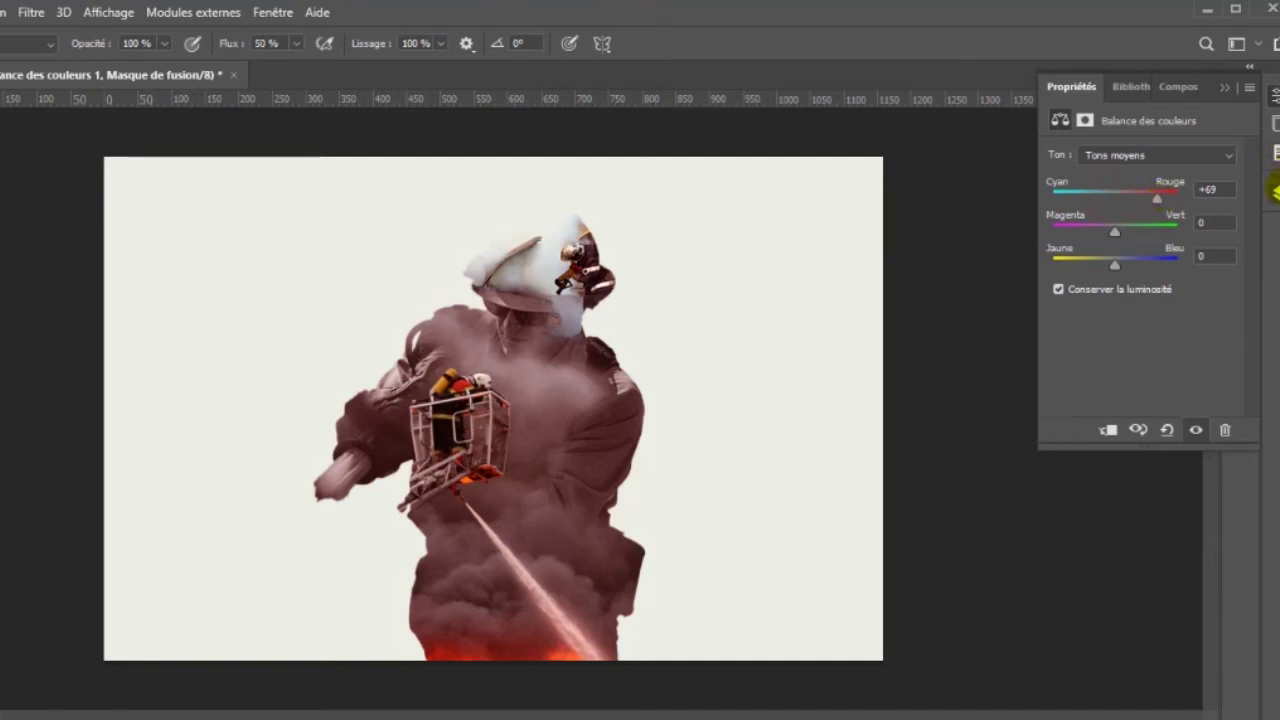
left_click(1275, 192)
Step: Add a Color Lookup layer using FallColors.look and make Calque 0 visible again
left_click(1146, 675)
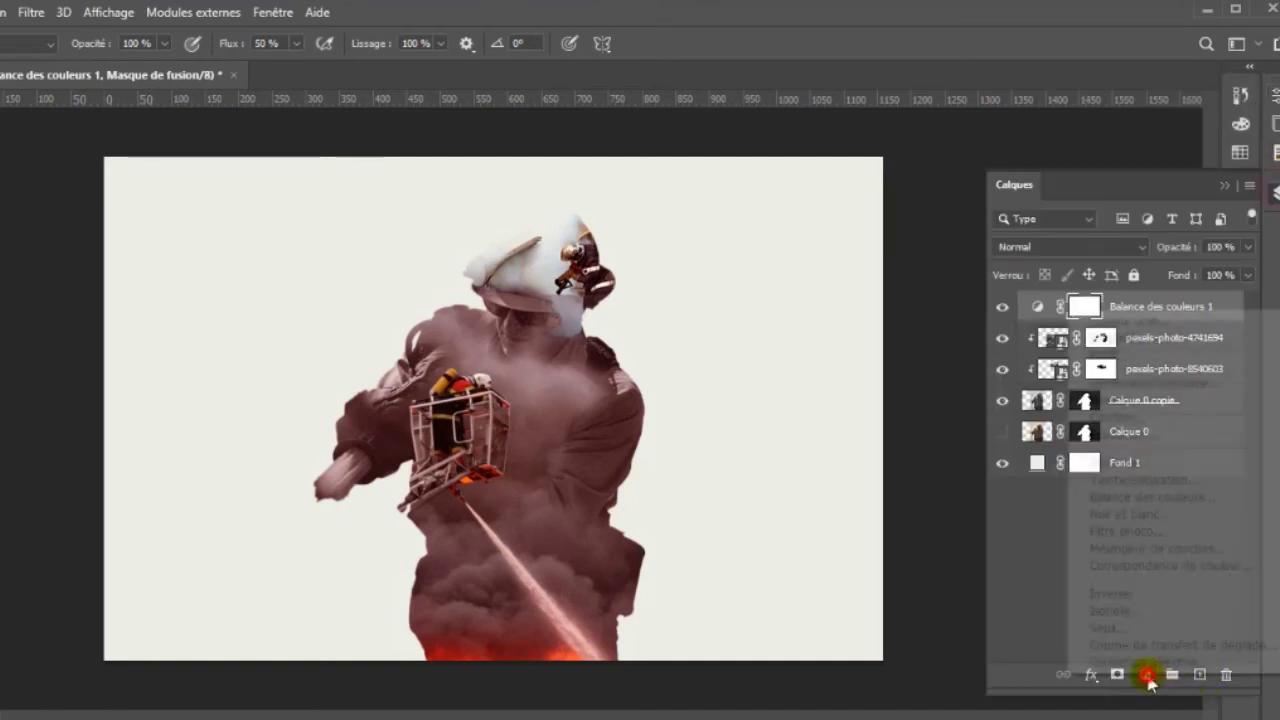
left_click(1137, 566)
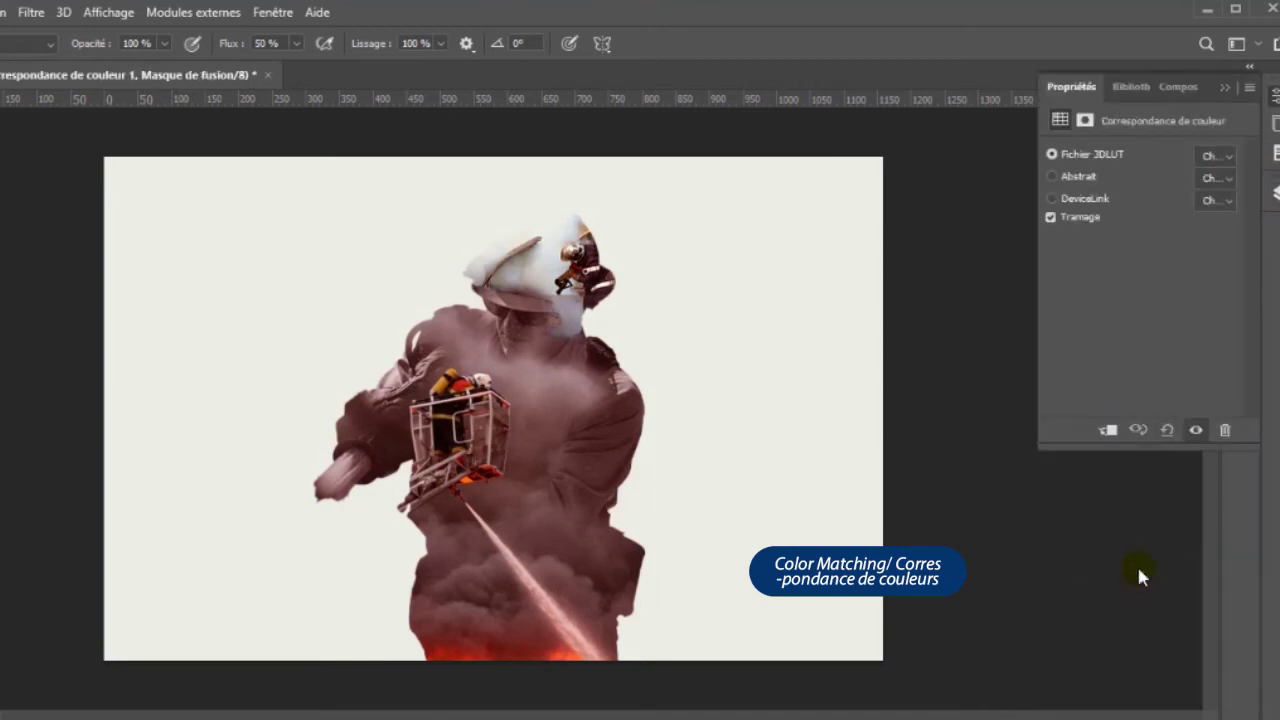
left_click(1226, 157)
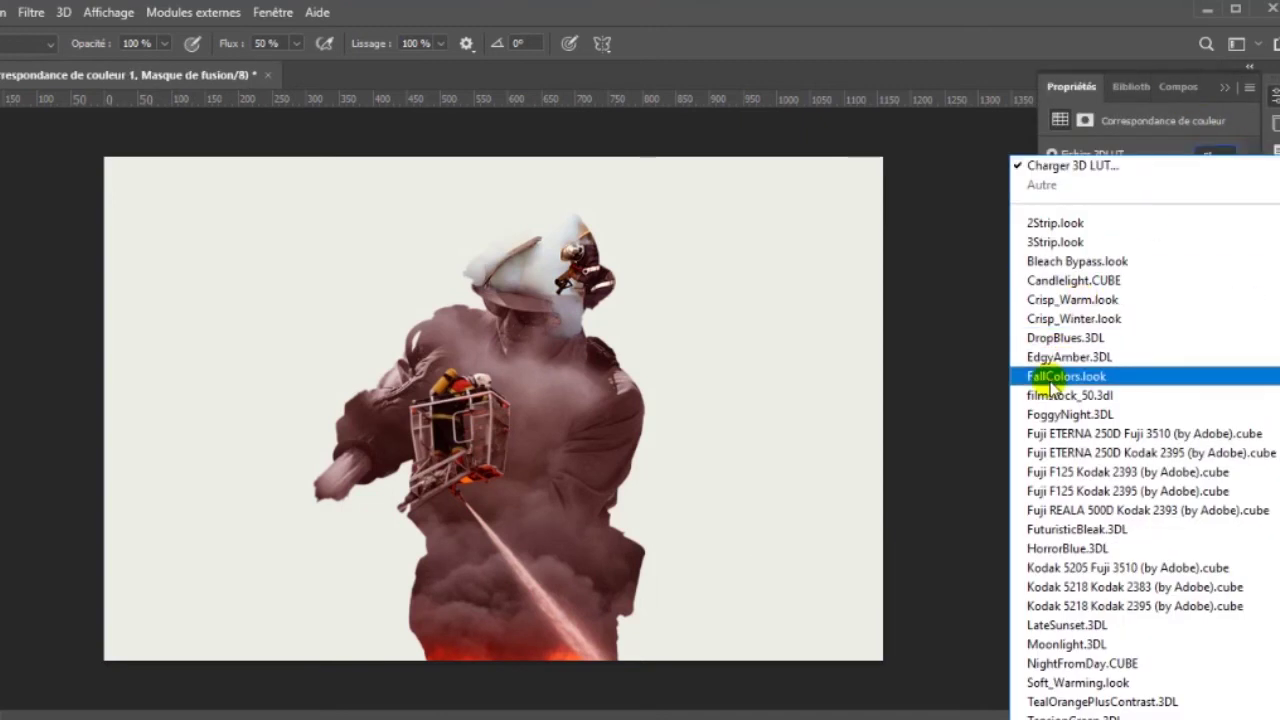
left_click(1050, 378)
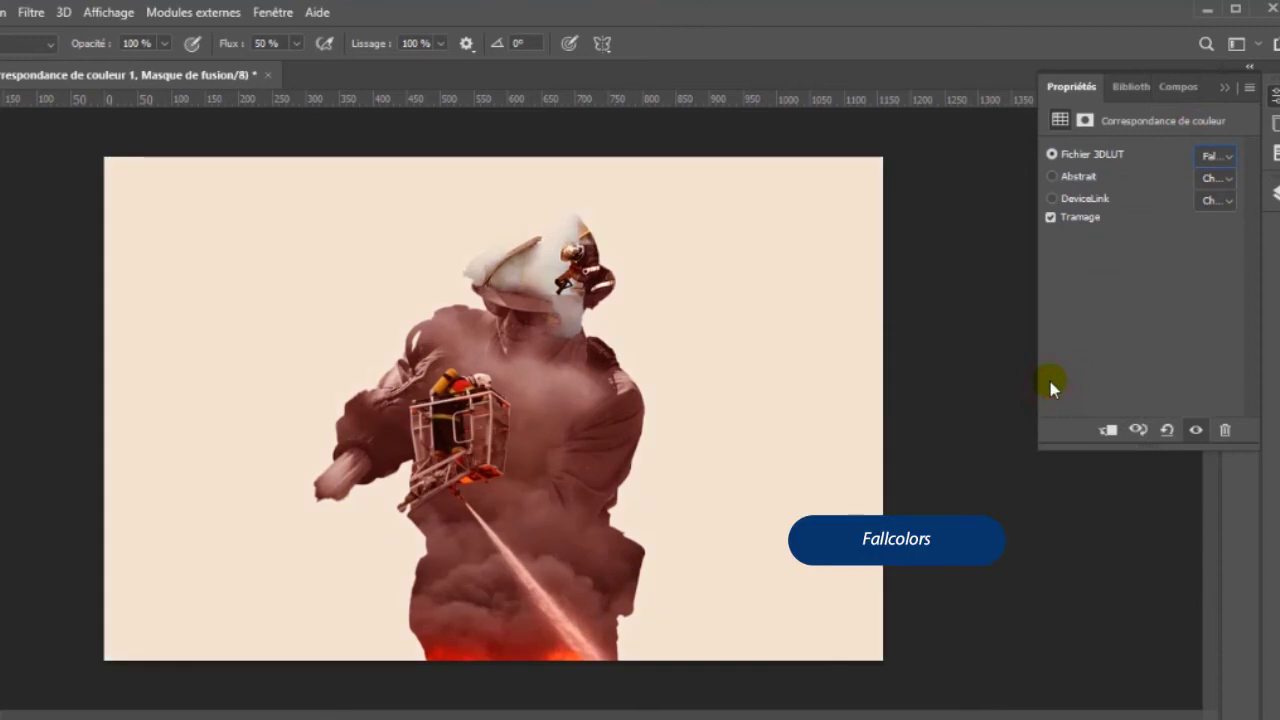
left_click(1275, 190)
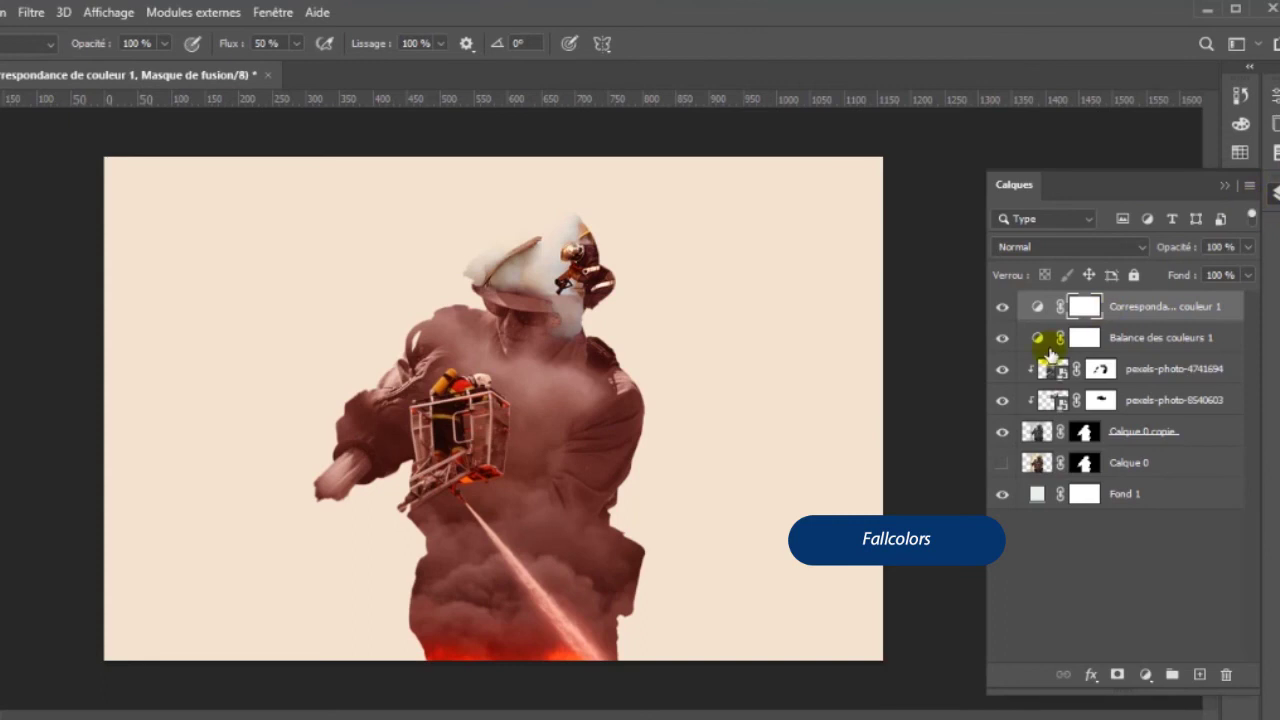
left_click(1003, 464)
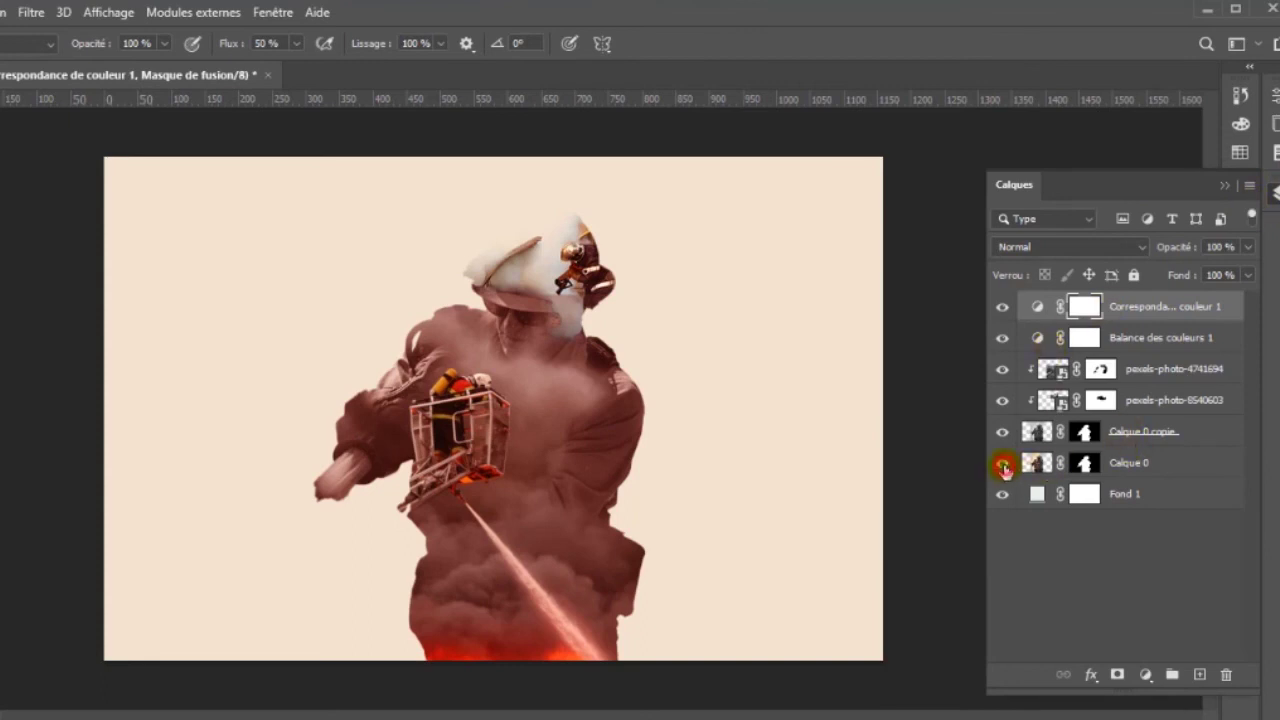
Step: Free-transform Calque 0 up to about 113% so its orange edges frame the silhouette
left_click(1155, 468)
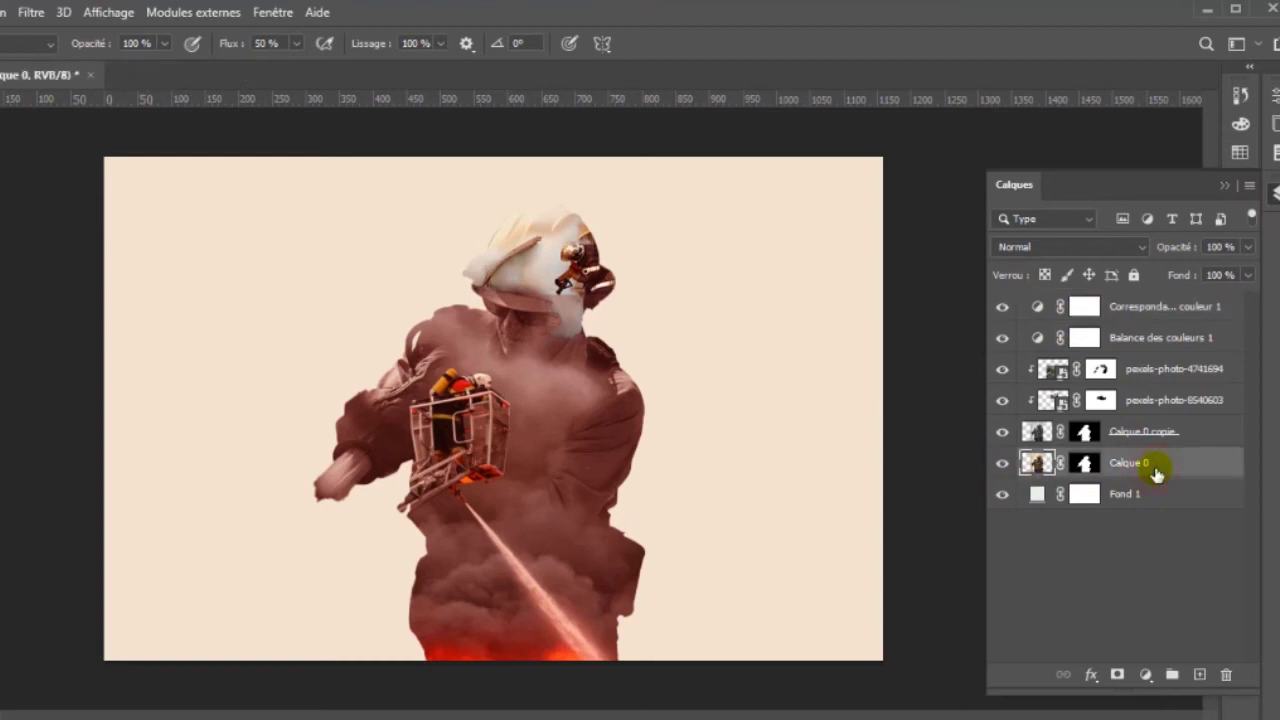
key("ctrl+t")
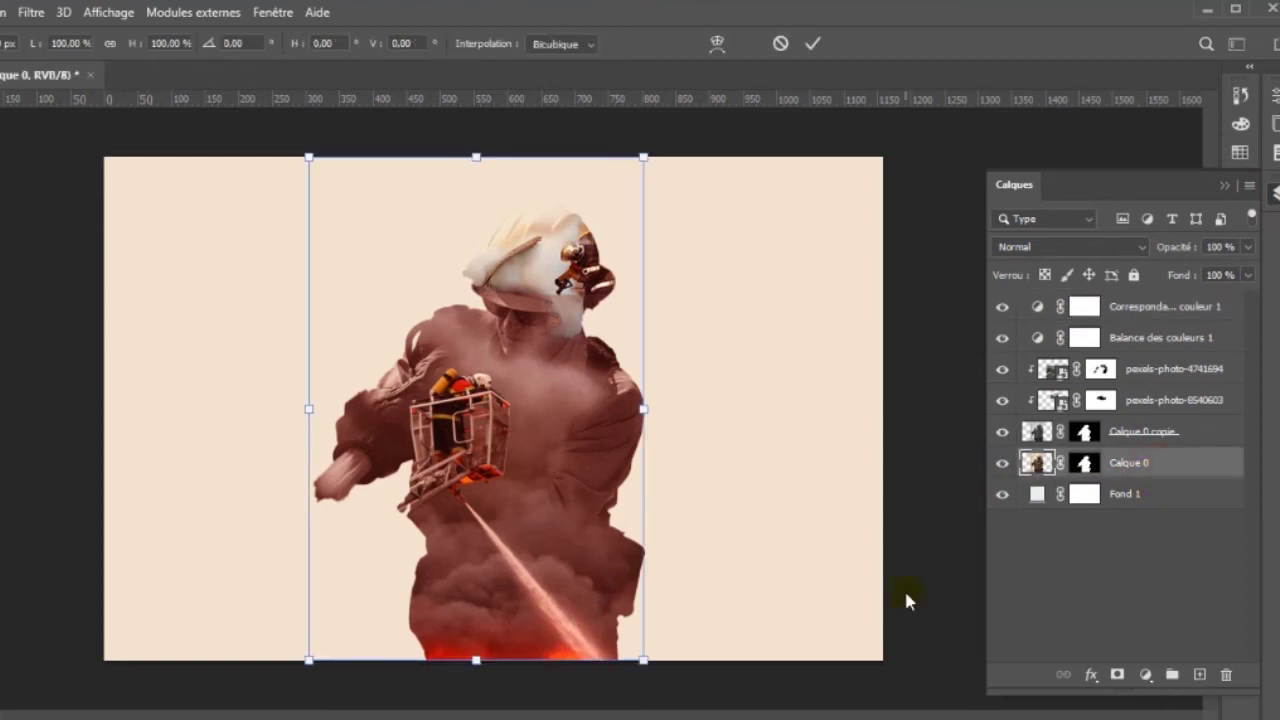
left_click_drag(643, 657, 676, 686)
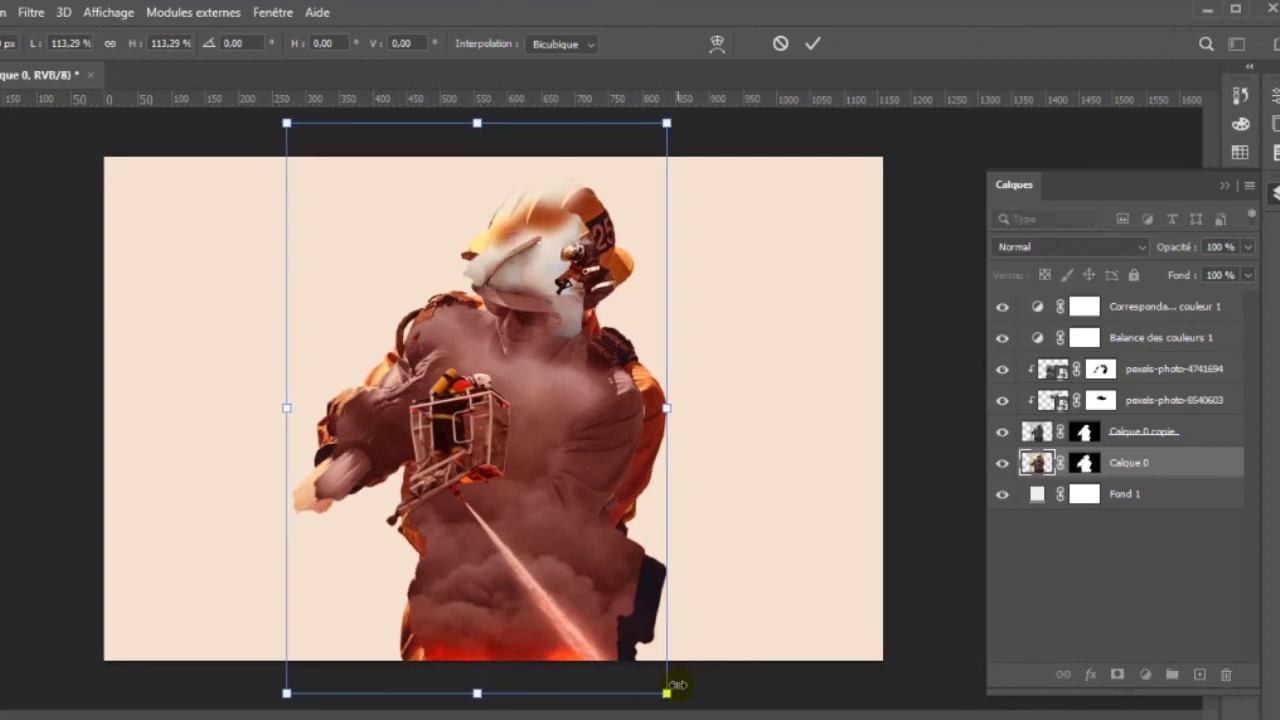
key("Return")
key("b")
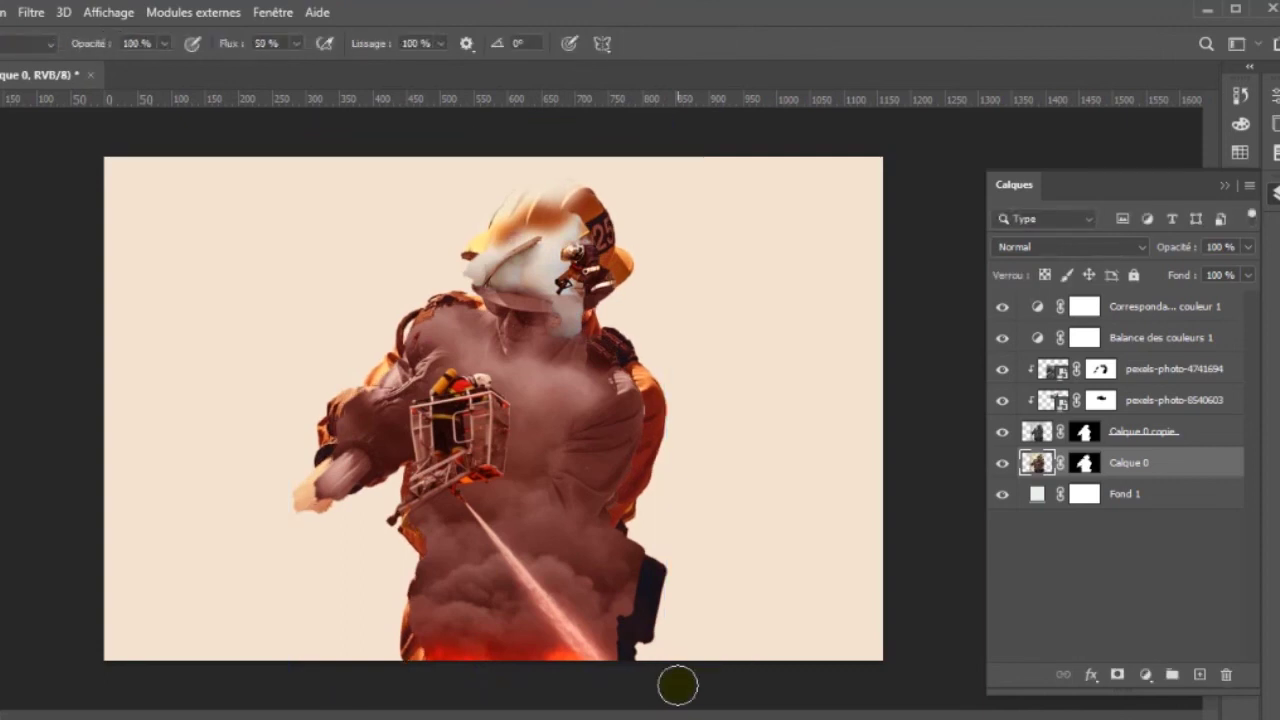
Step: Set Calque 0's blend mode to Fondu (Dissolve) and select its layer mask
left_click(1186, 244)
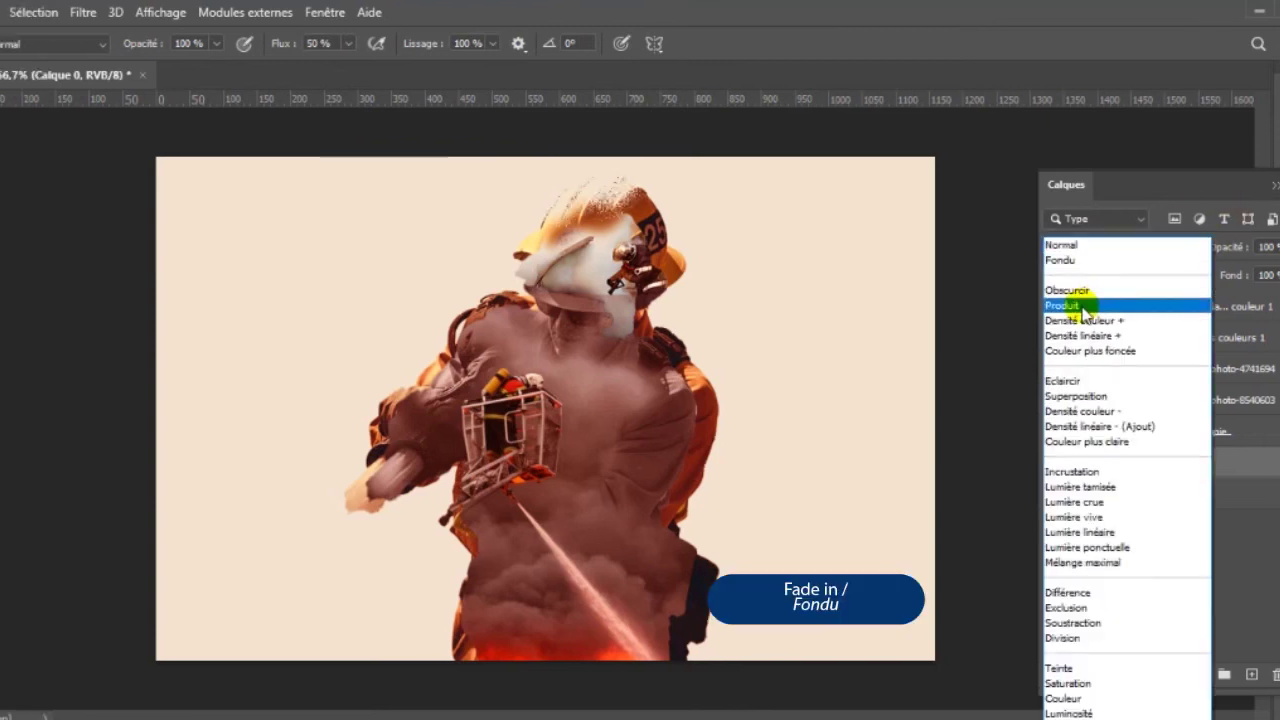
left_click(1075, 260)
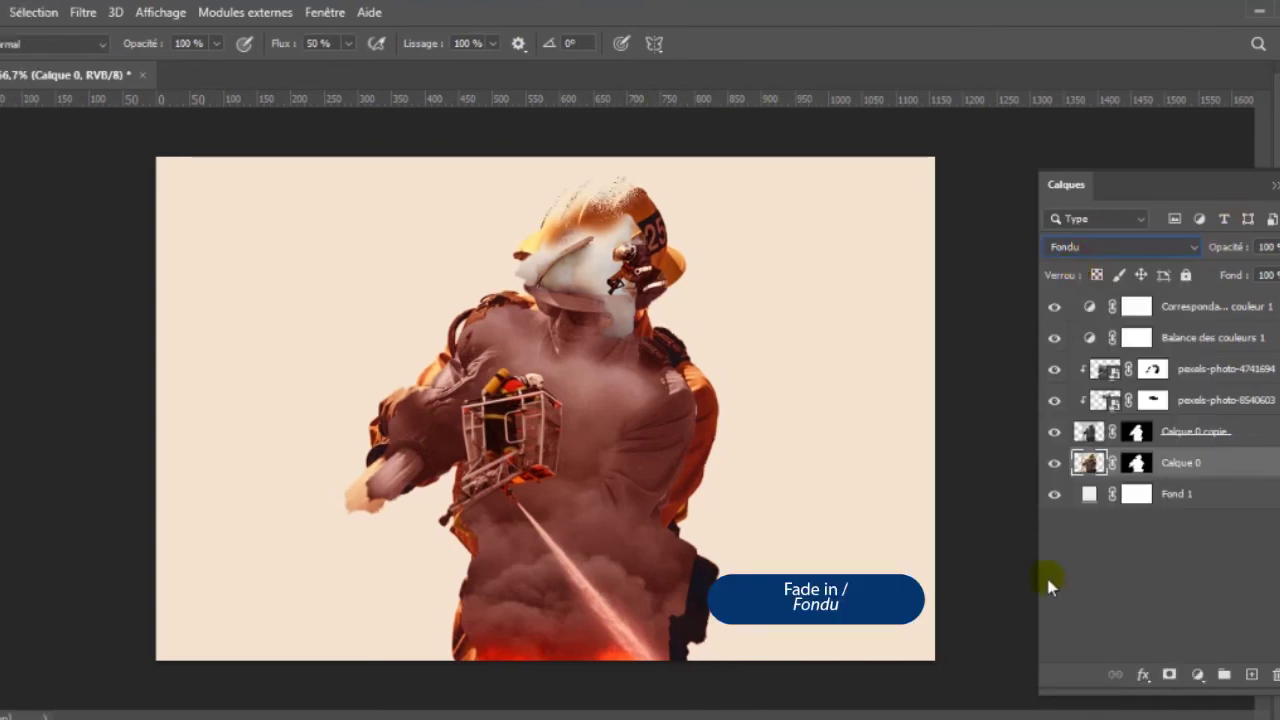
left_click(1136, 464)
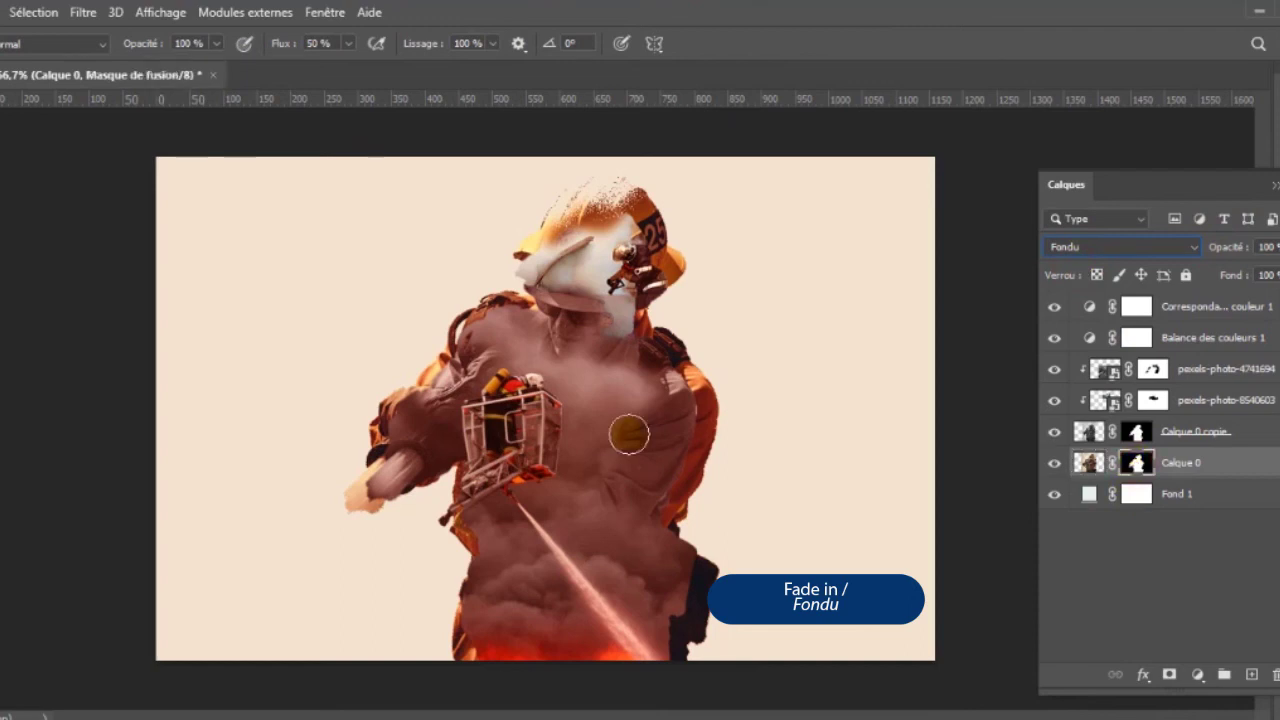
Step: Paint speckles on the mask along the right arm, shoulders, helmet and lower body edges
mouse_move(694, 452)
left_mouse_down()
mouse_move(700, 402)
mouse_move(662, 323)
left_mouse_up()
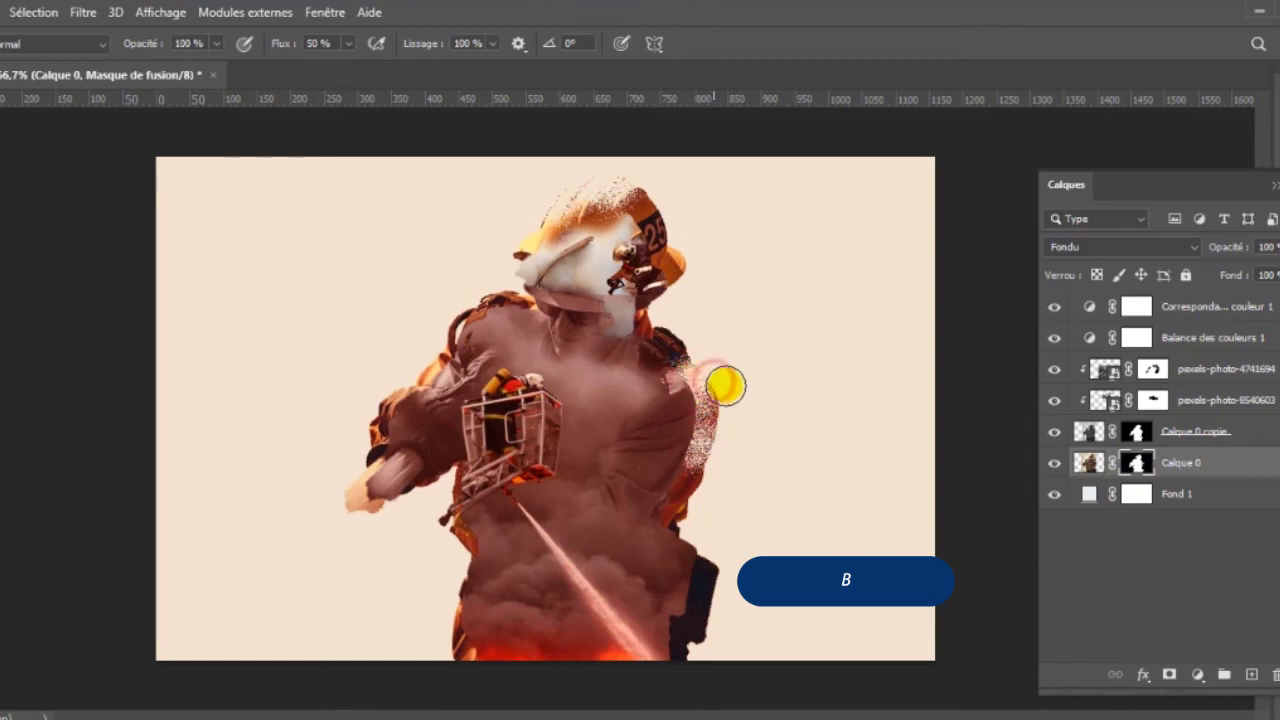
mouse_move(662, 323)
left_mouse_down()
mouse_move(647, 325)
mouse_move(663, 257)
mouse_move(646, 214)
mouse_move(537, 244)
mouse_move(551, 229)
mouse_move(509, 263)
left_mouse_up()
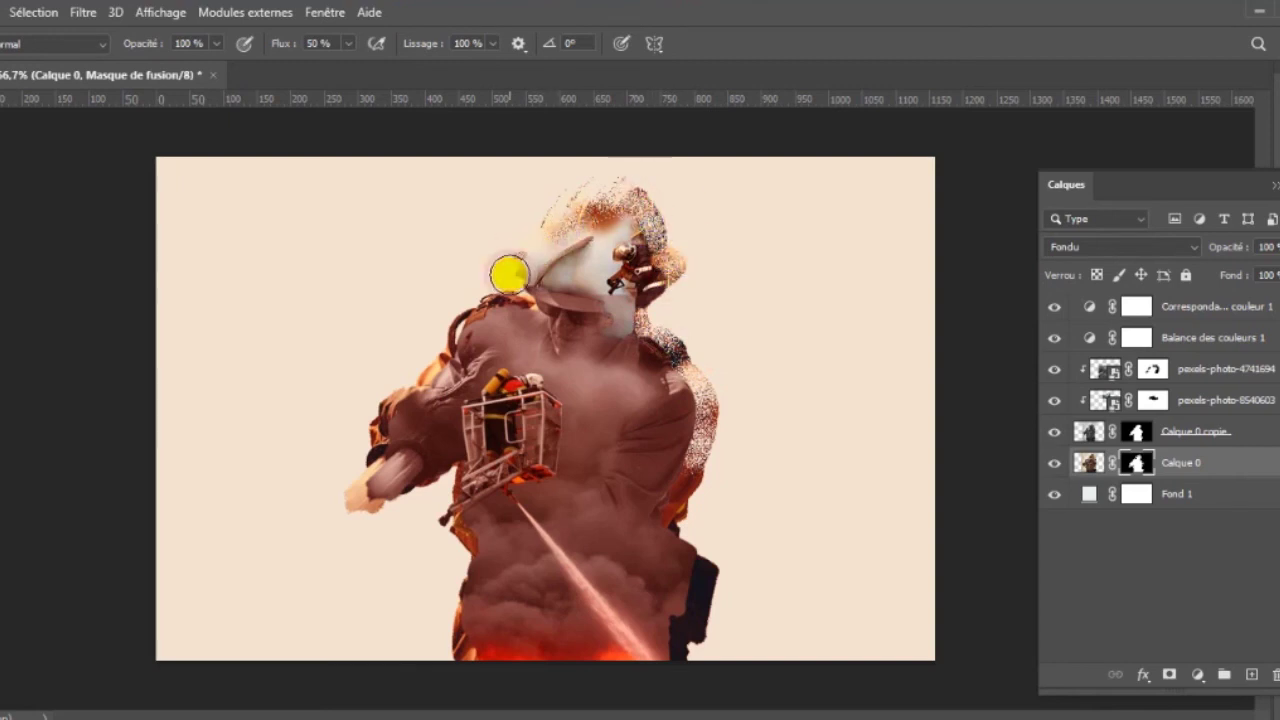
mouse_move(517, 297)
left_mouse_down()
mouse_move(406, 389)
mouse_move(365, 455)
mouse_move(400, 377)
mouse_move(357, 508)
mouse_move(484, 549)
mouse_move(456, 516)
mouse_move(468, 648)
left_mouse_up()
mouse_move(680, 650)
left_mouse_down()
mouse_move(671, 614)
mouse_move(700, 625)
mouse_move(709, 557)
mouse_move(666, 494)
mouse_move(692, 477)
mouse_move(715, 405)
left_mouse_up()
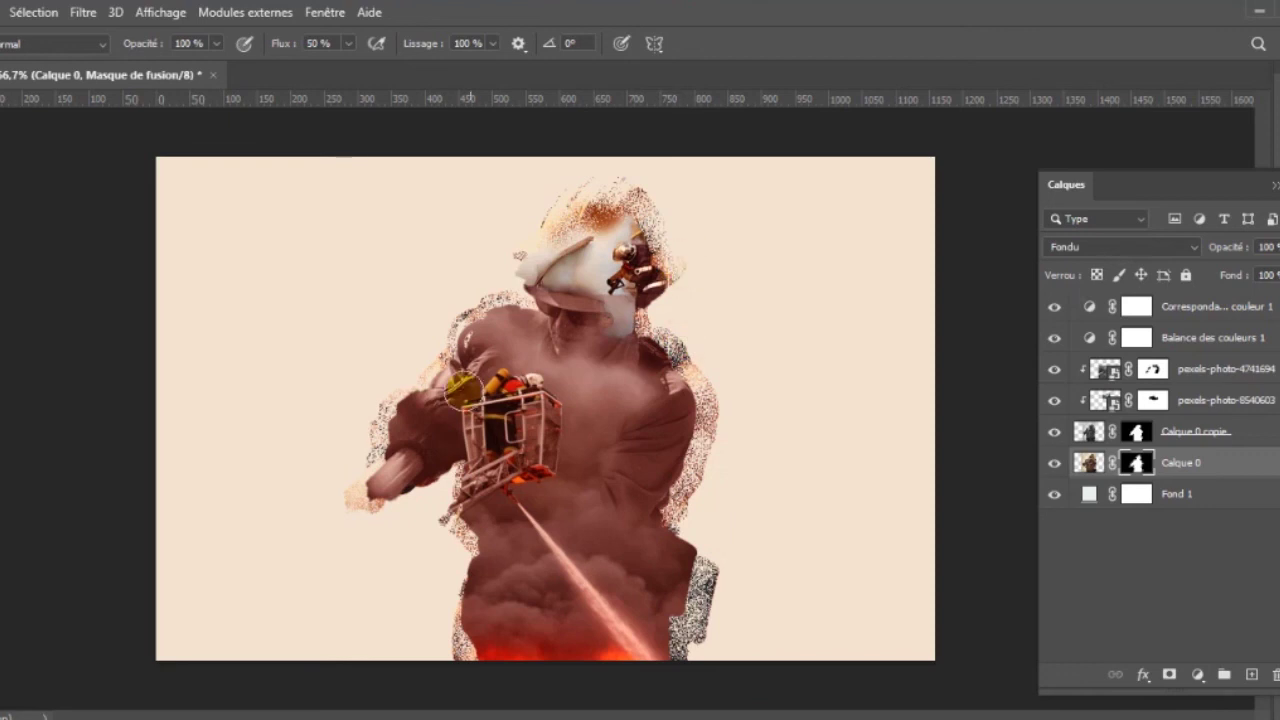
left_click(1136, 431)
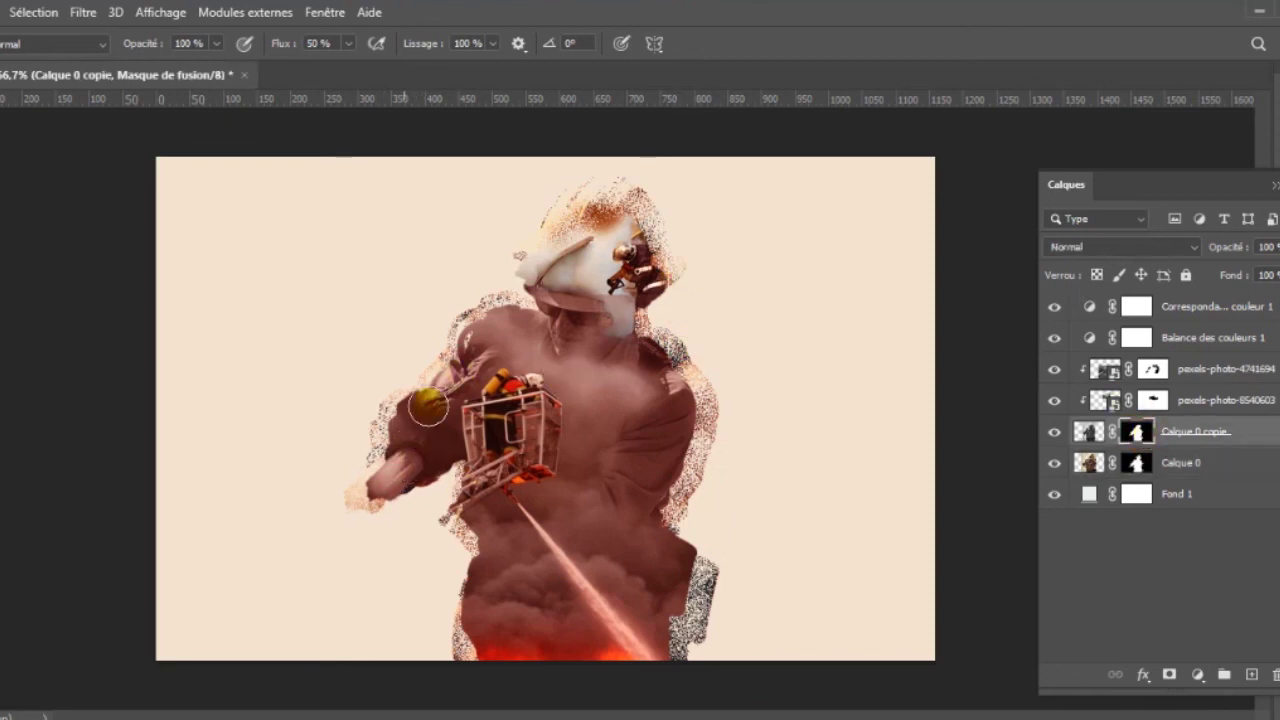
Step: Brush the pexels-photo-4741694 mask over the arm and basket to reveal more of the firefighter
left_click_drag(408, 444, 425, 431)
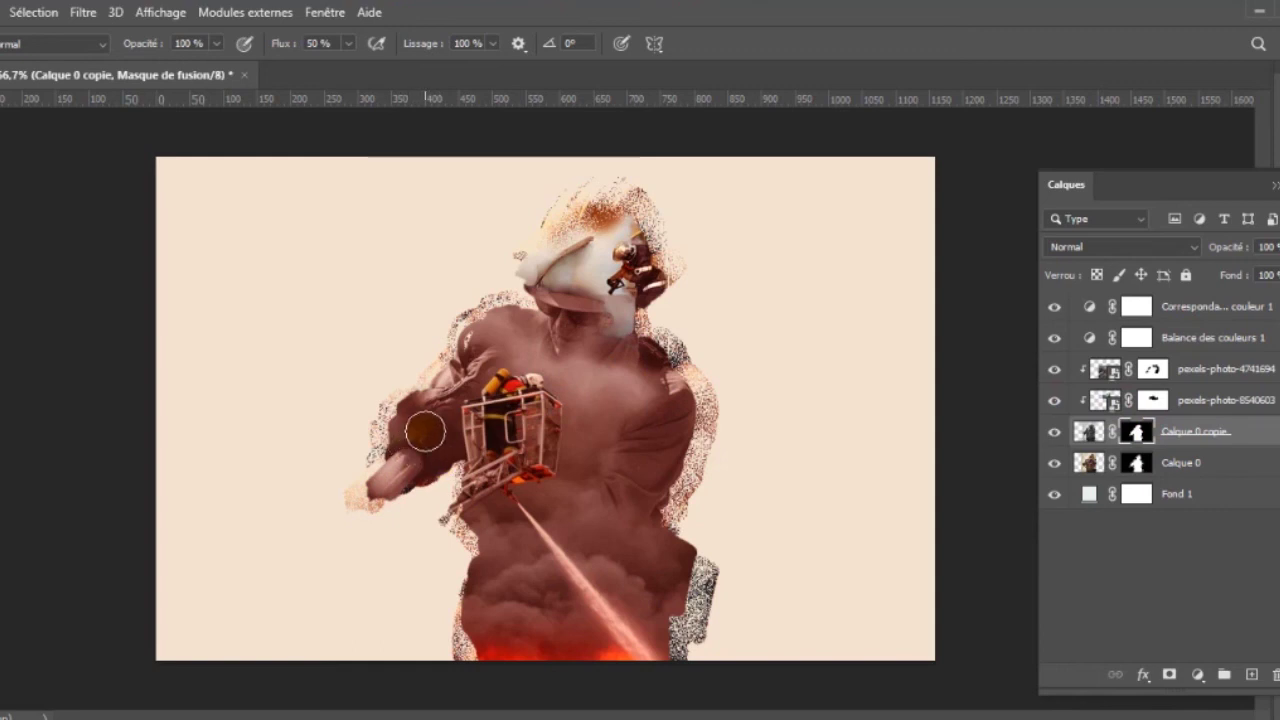
left_click(1153, 400)
left_click(1054, 400)
left_click(1148, 371)
left_click_drag(428, 441, 475, 383)
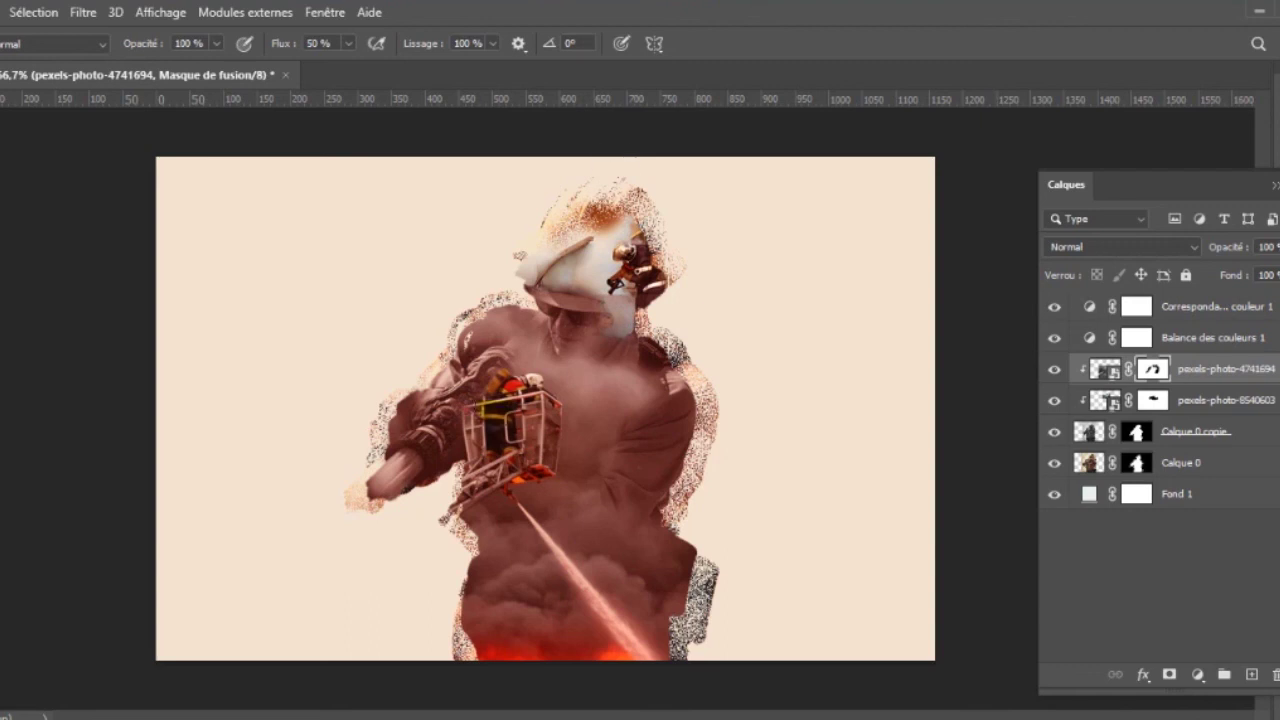
mouse_move(464, 413)
left_mouse_down()
mouse_move(445, 420)
mouse_move(487, 340)
left_mouse_up()
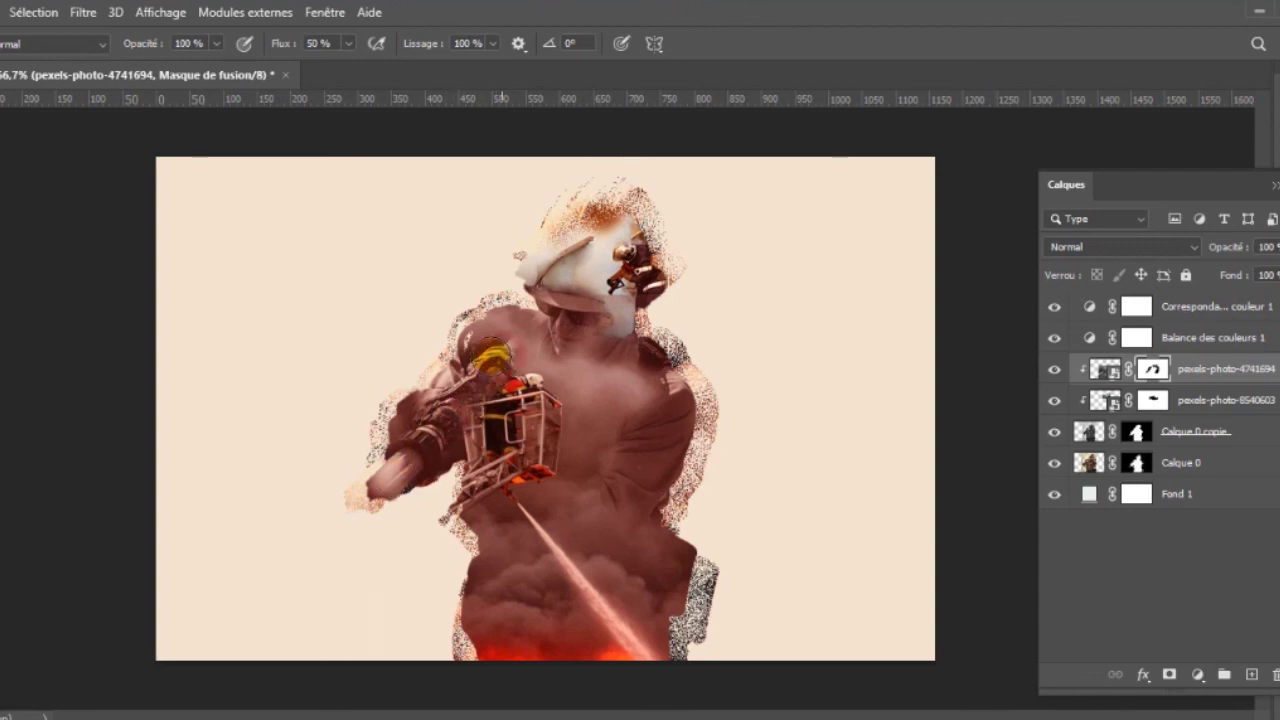
left_click(1233, 467)
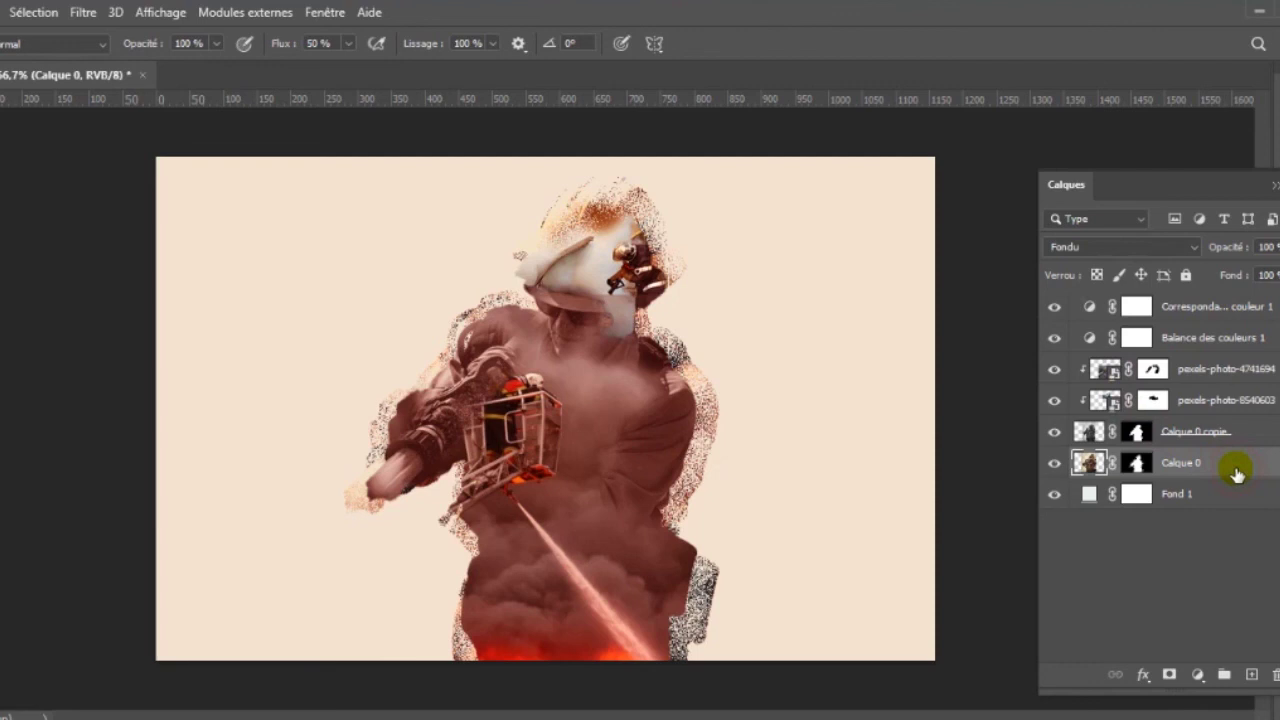
Step: Add a Color Overlay layer style to Calque 0 filled with #5a221c
double_click(1237, 473)
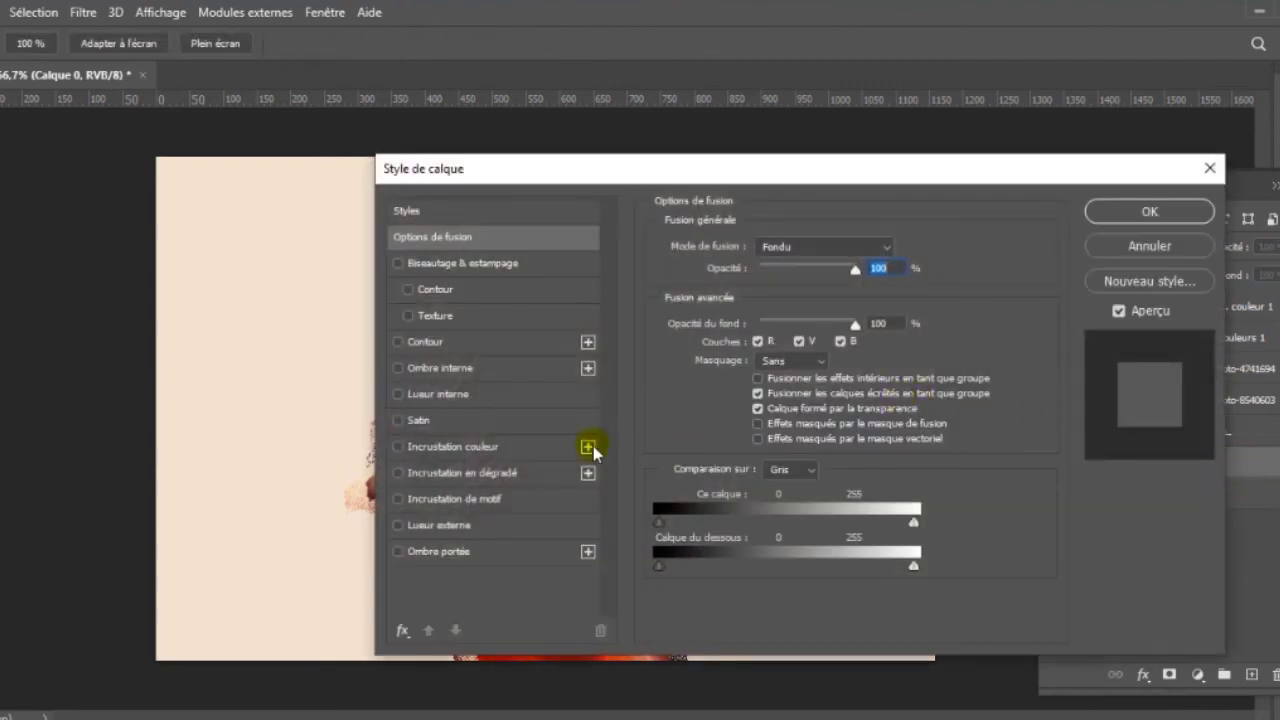
left_click(524, 448)
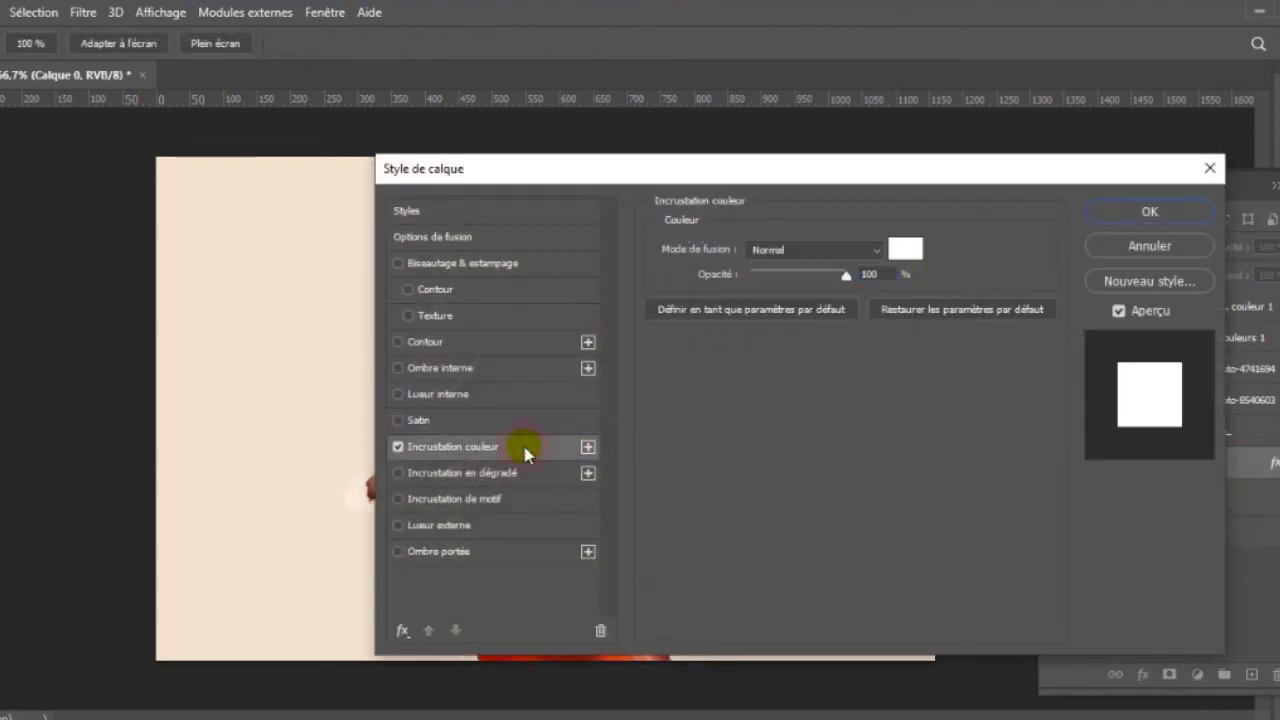
left_click(906, 266)
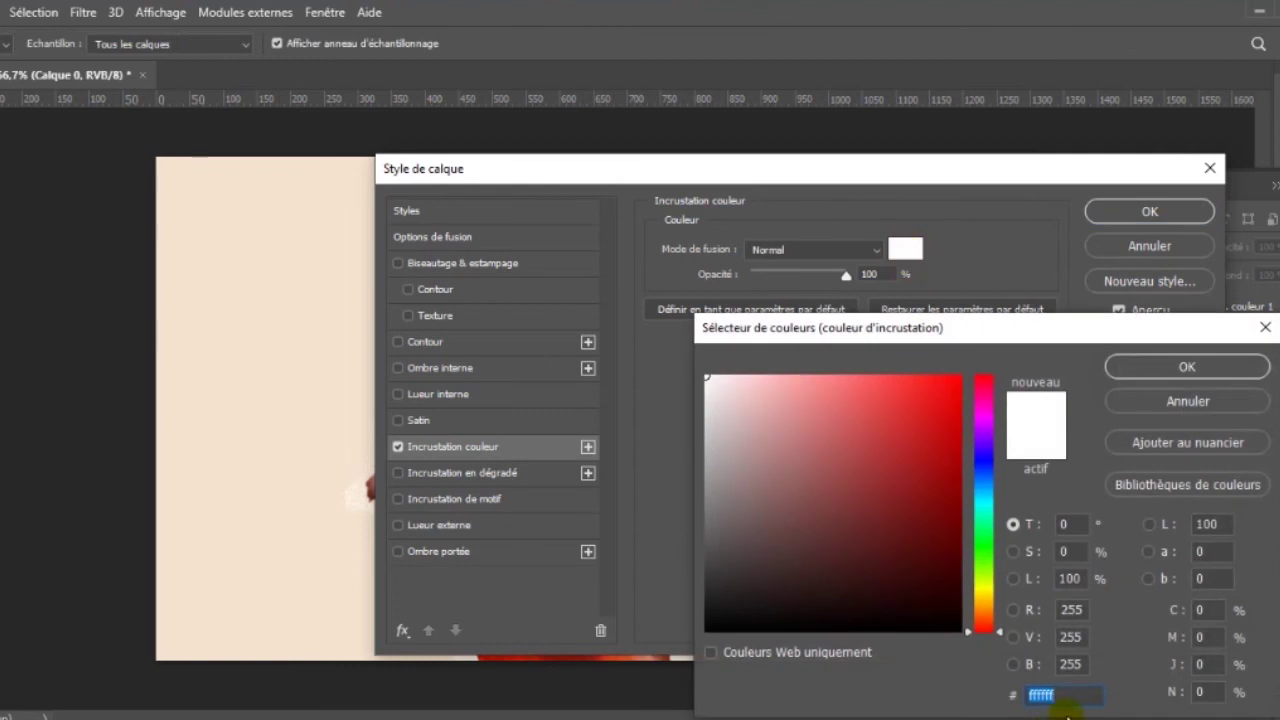
type("5a221c")
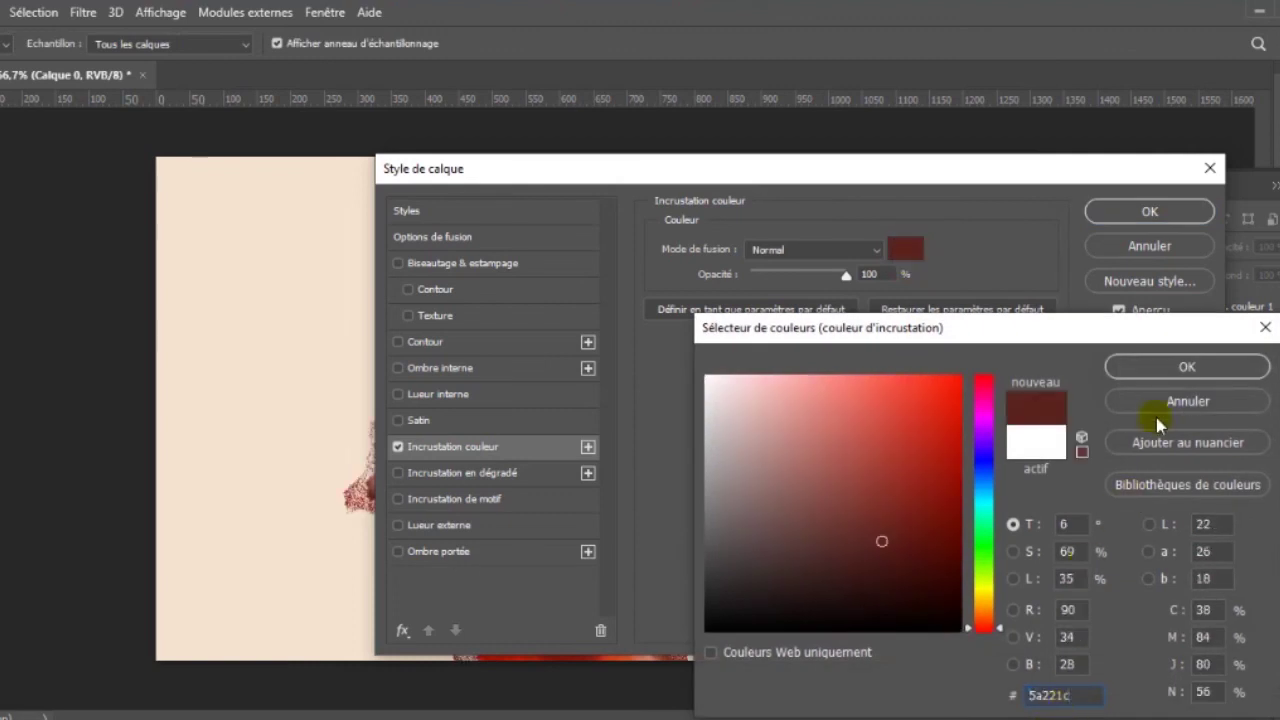
left_click(1185, 368)
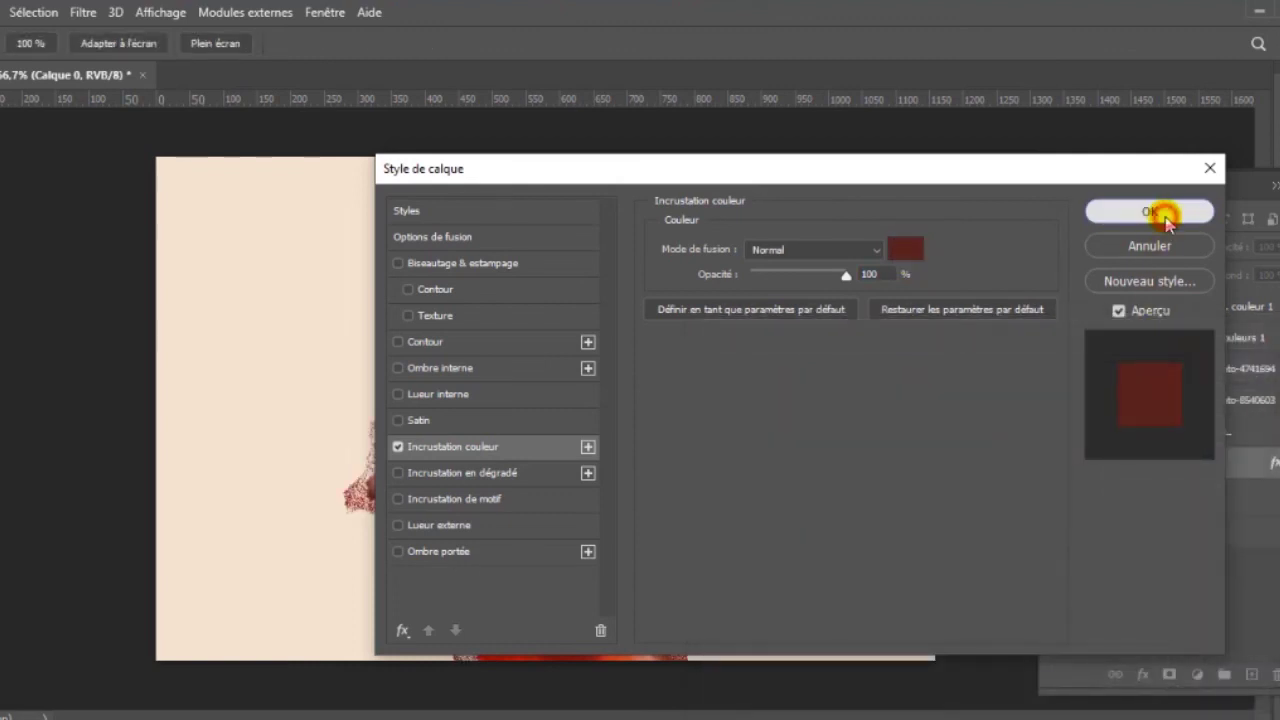
left_click(1163, 214)
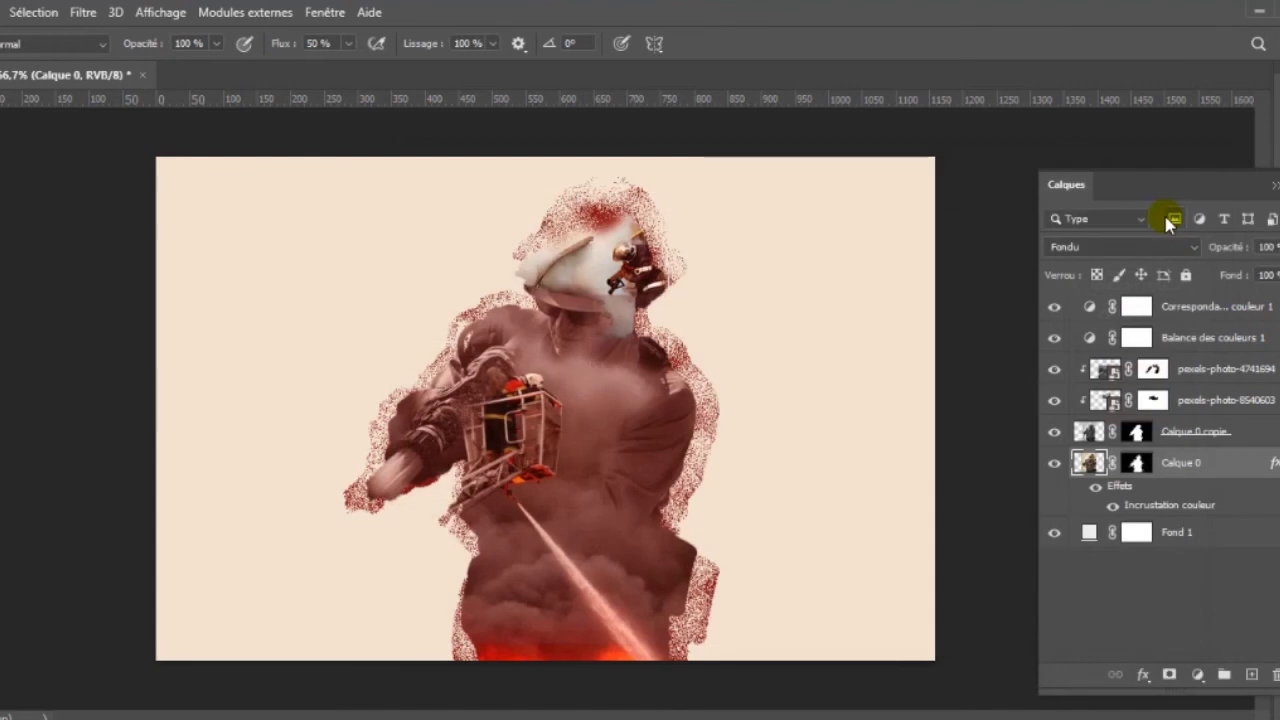